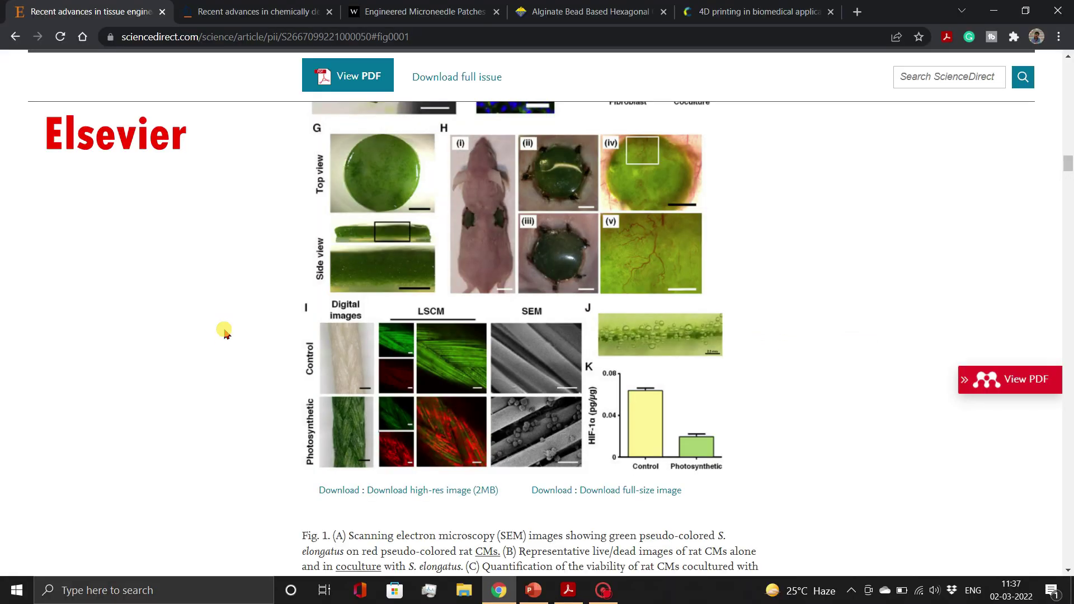
# - Copy ScienceDirect's full high-res Figure 1 image and switch to the blank Presentation1 slide
pyautogui.click(382, 492)
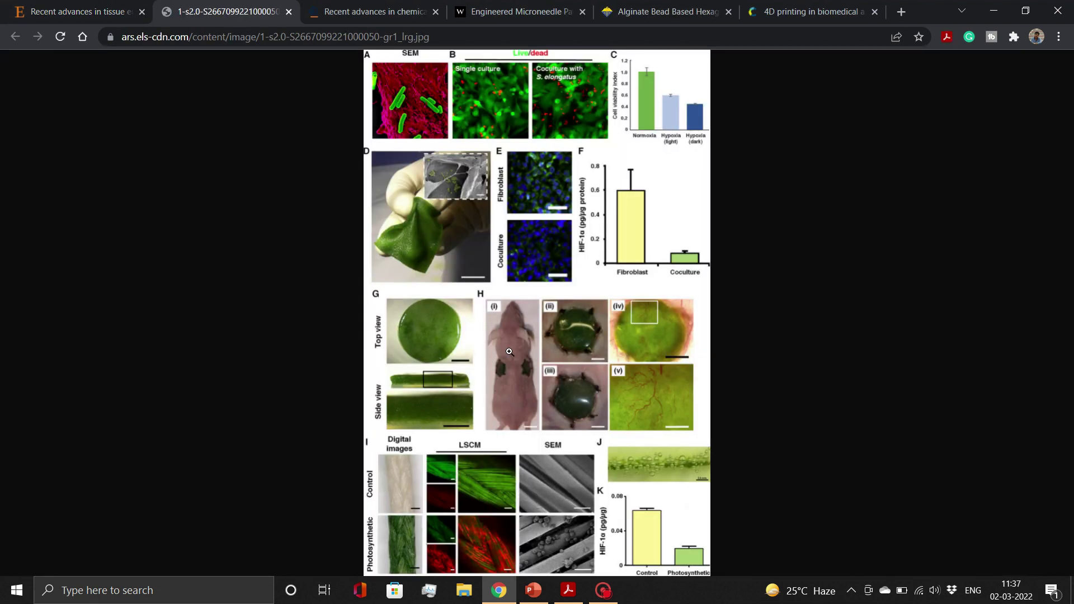
pyautogui.rightClick(510, 351)
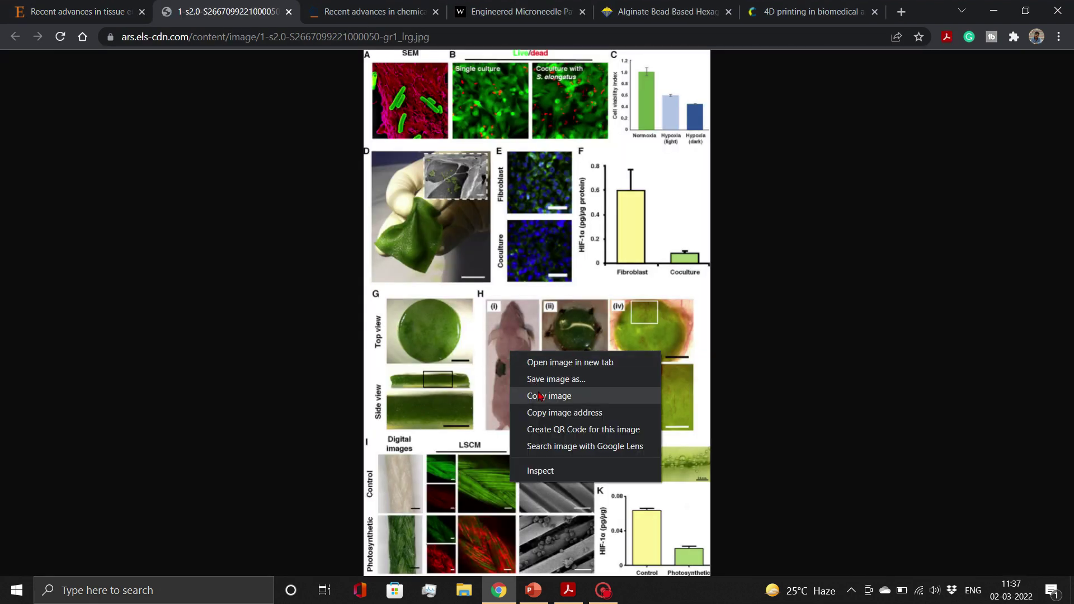
pyautogui.click(542, 399)
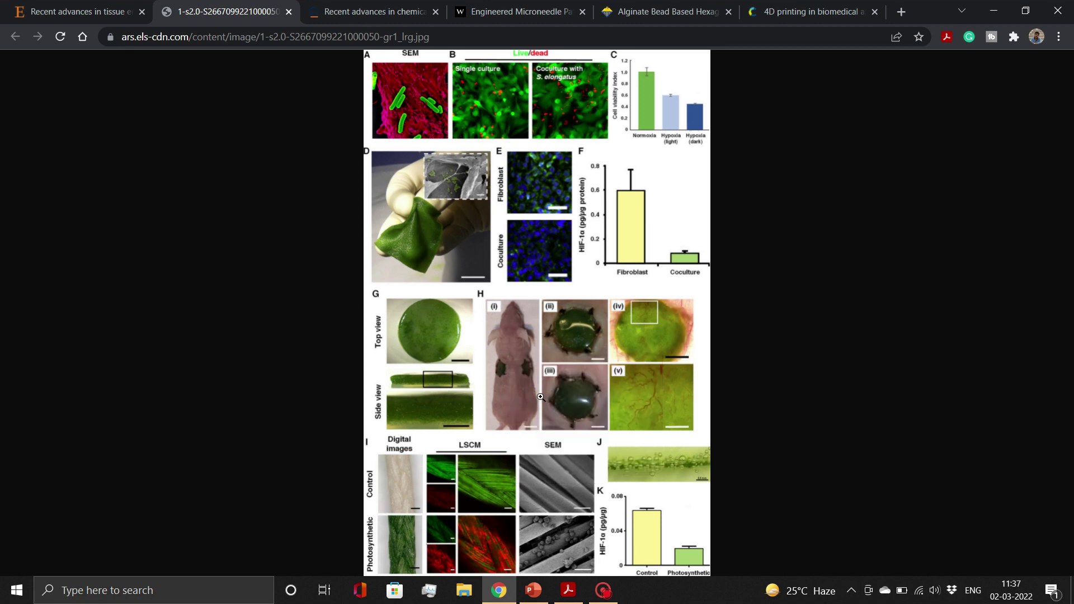
pyautogui.click(533, 591)
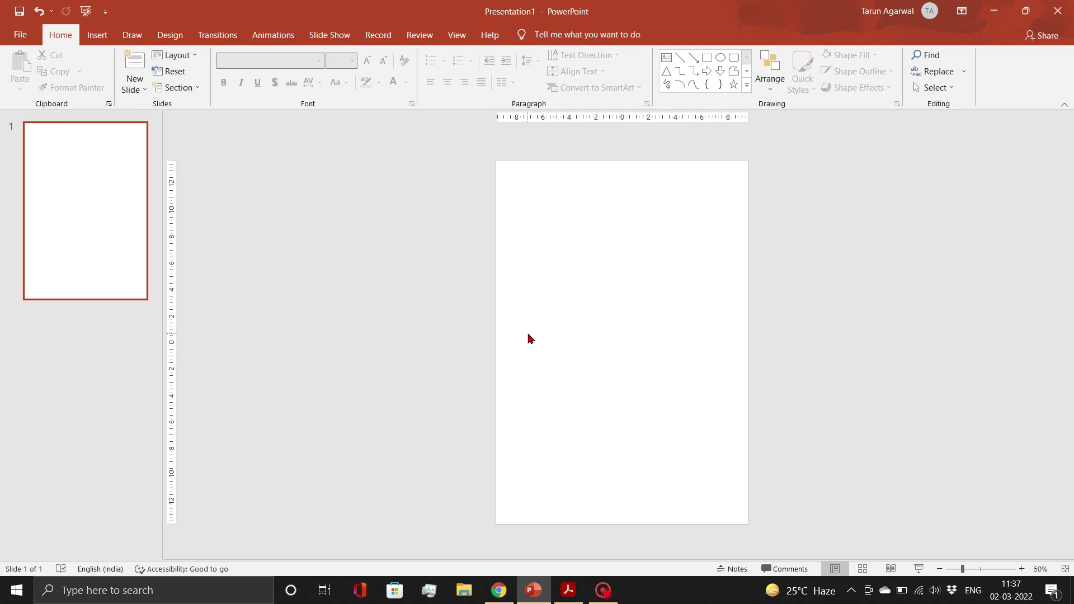
# - Paste Fig. 1 onto the slide, then select the article's DOI link in the browser
pyautogui.hotkey('ctrl', 'v')
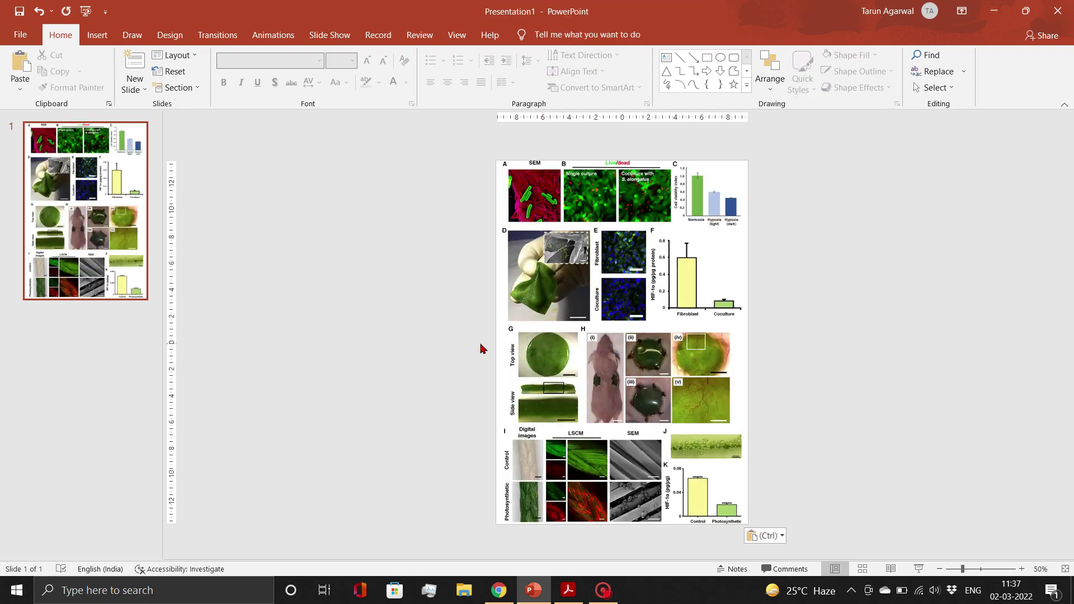
pyautogui.hotkey('alt', 'Tab')
pyautogui.scroll(15, 1034, 163)
pyautogui.scroll(5, 1060, 84)
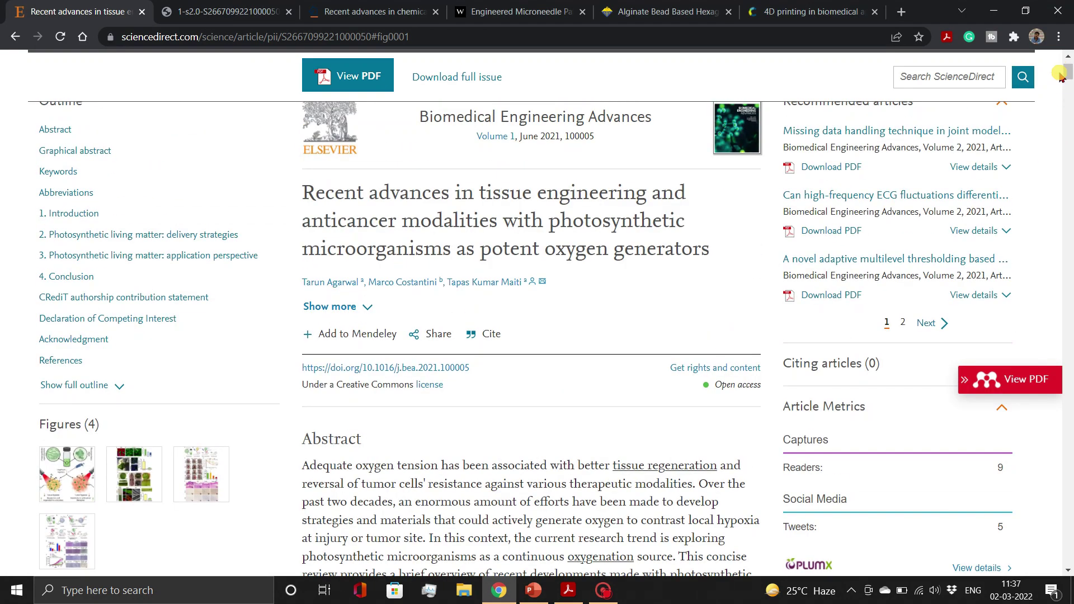
pyautogui.moveTo(477, 373); pyautogui.dragTo(302, 379)
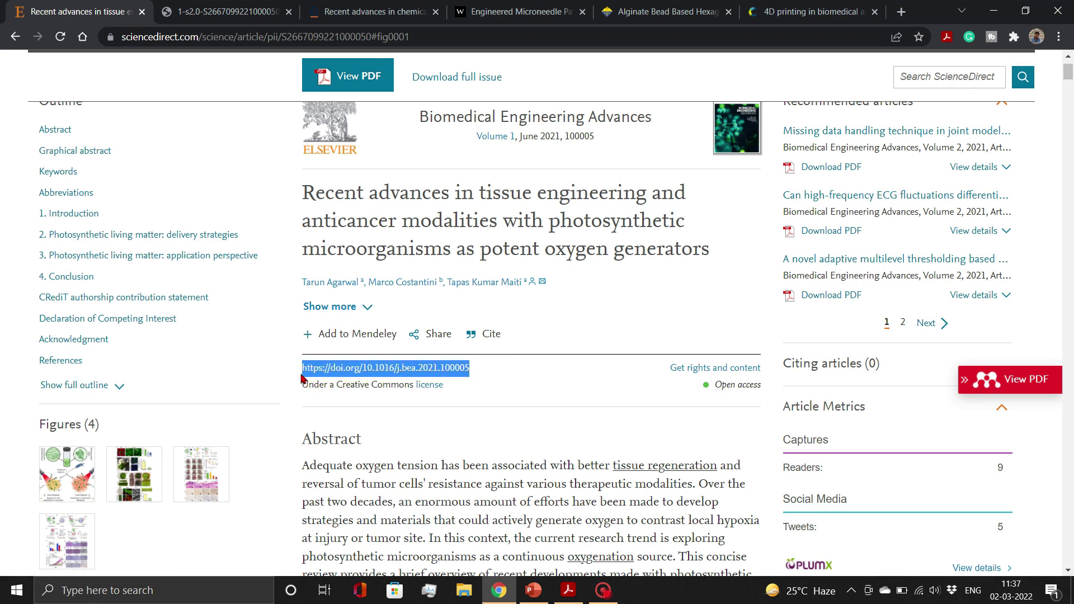
# - Paste the DOI link onto the slide and move it to the right of the figure
pyautogui.click(533, 590)
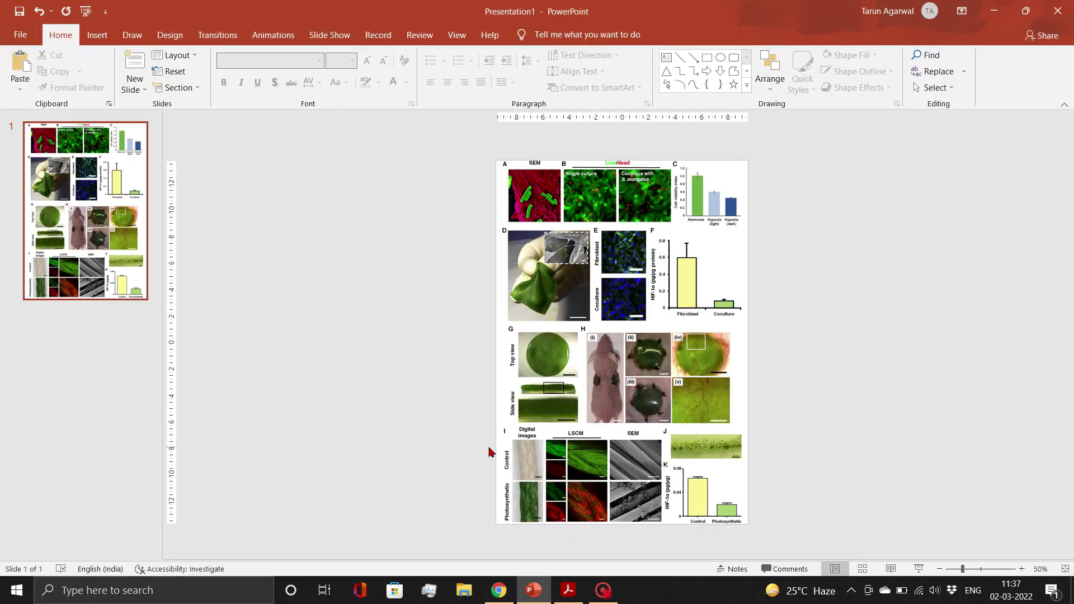
pyautogui.hotkey('ctrl', 'v')
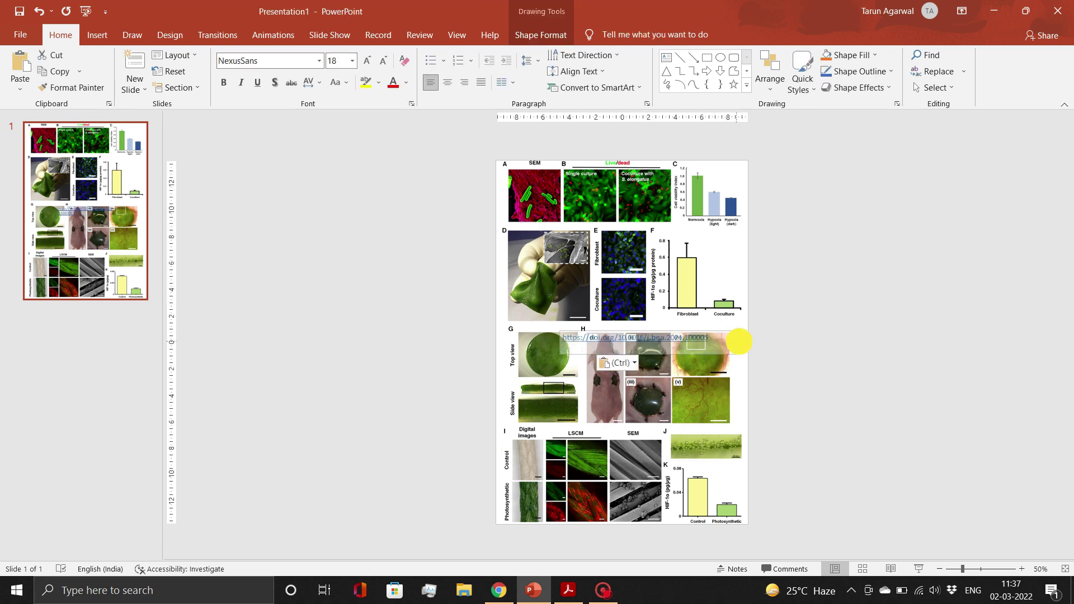
pyautogui.moveTo(736, 348); pyautogui.dragTo(940, 293)
pyautogui.click(908, 342)
pyautogui.hotkey('alt', 'Tab')
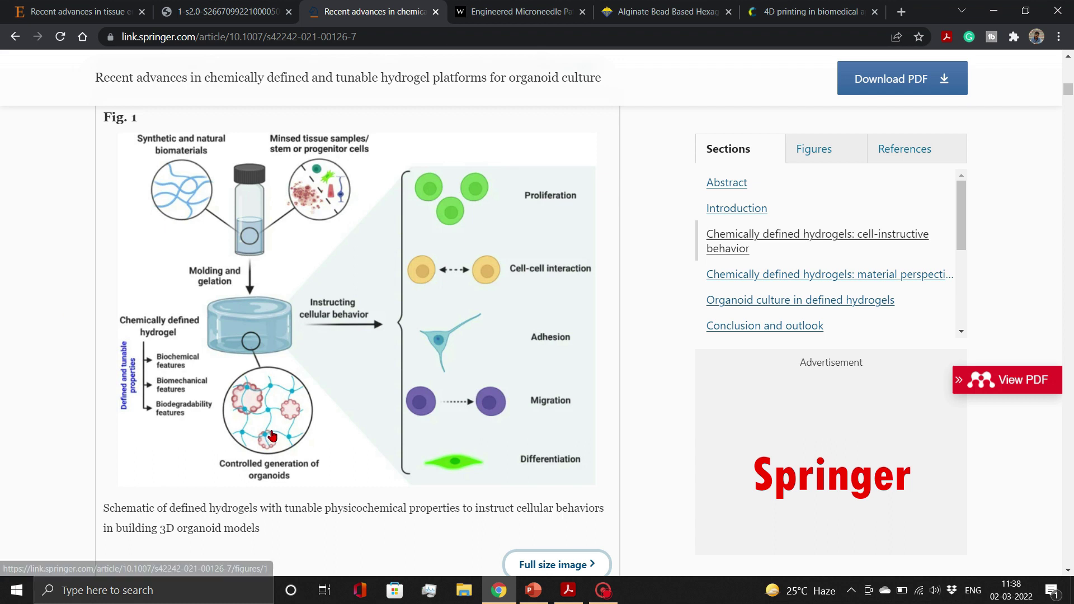
# - Copy SpringerLink's full-size hydrogel organoid Figure 1 image
pyautogui.click(561, 568)
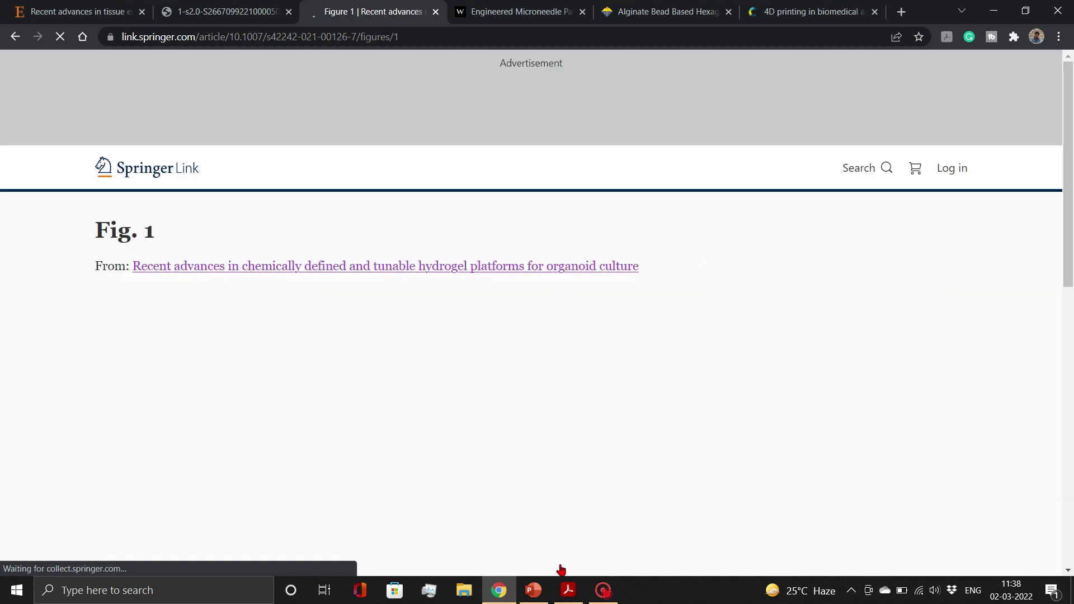
pyautogui.scroll(-6, 1068, 401)
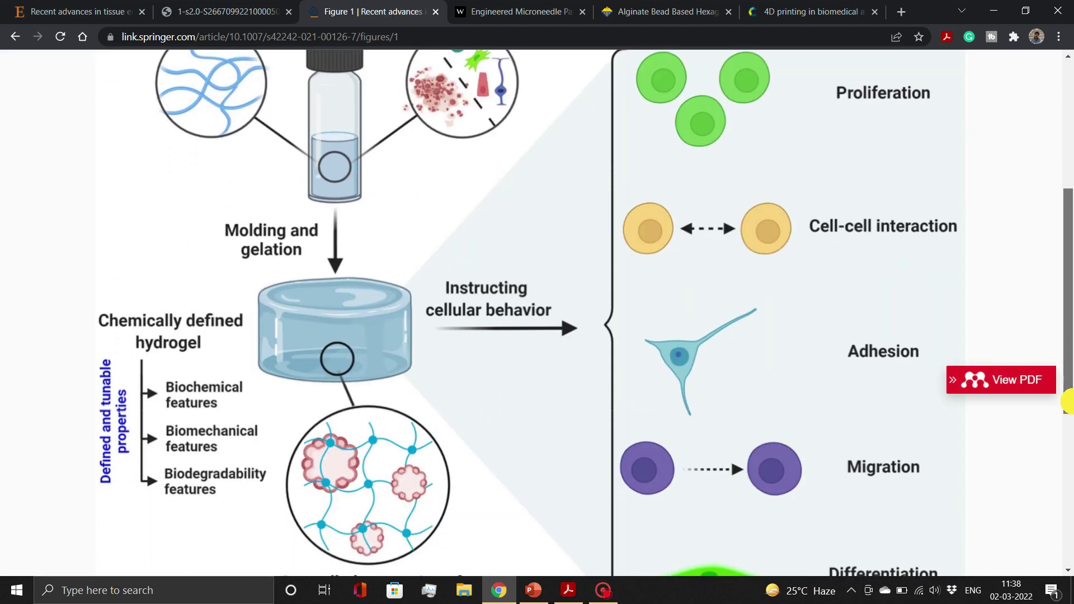
pyautogui.rightClick(660, 348)
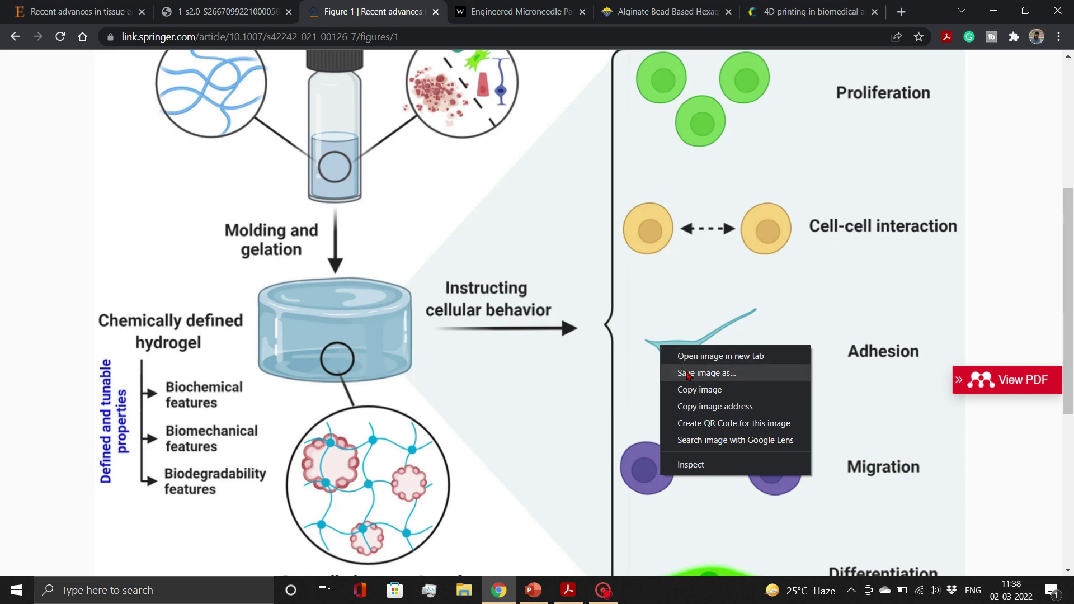
pyautogui.click(698, 390)
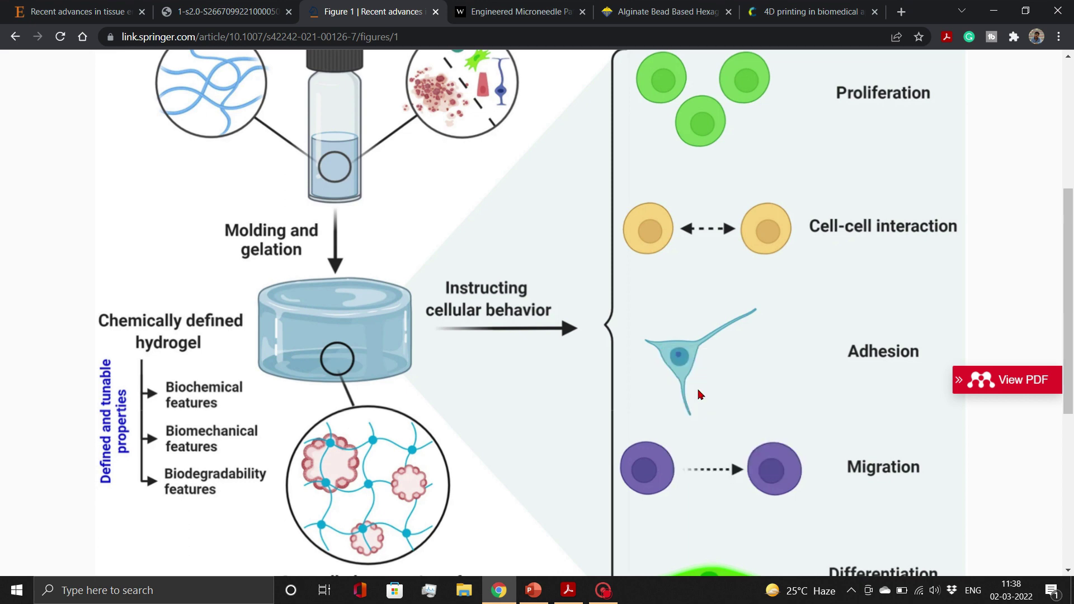
pyautogui.hotkey('ctrl', 'Tab')
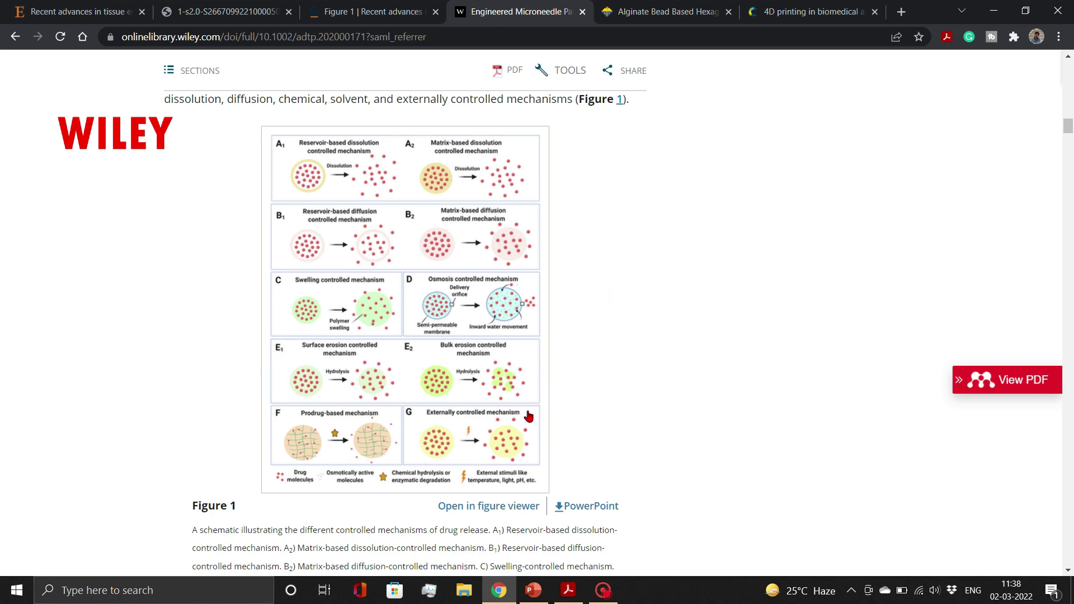
# - Copy Wiley's drug-release mechanisms Figure 1 from the enlarged figure viewer
pyautogui.click(475, 504)
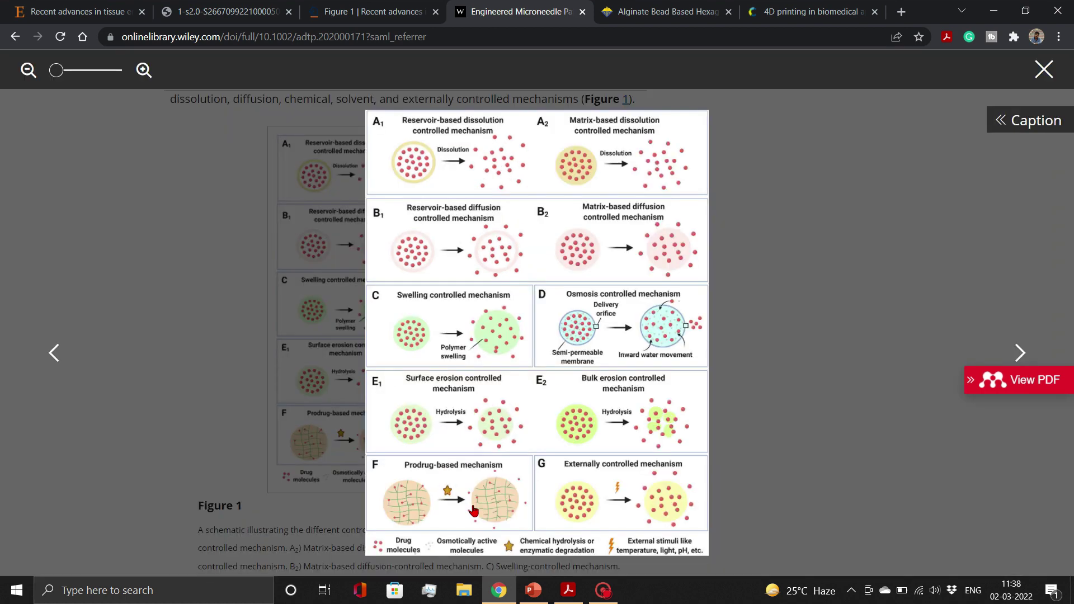
pyautogui.rightClick(556, 327)
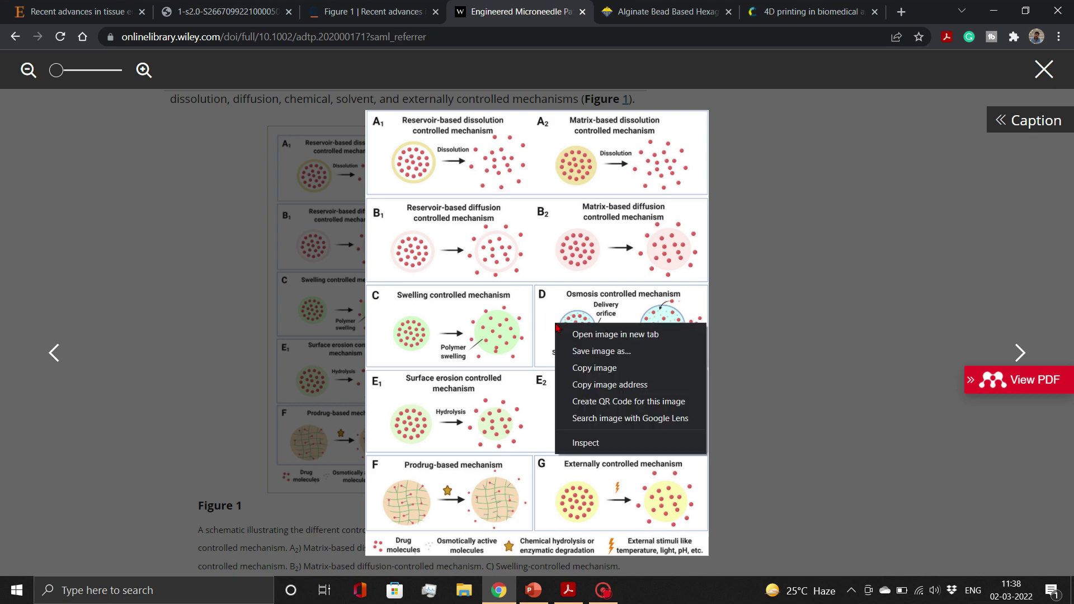
pyautogui.click(595, 369)
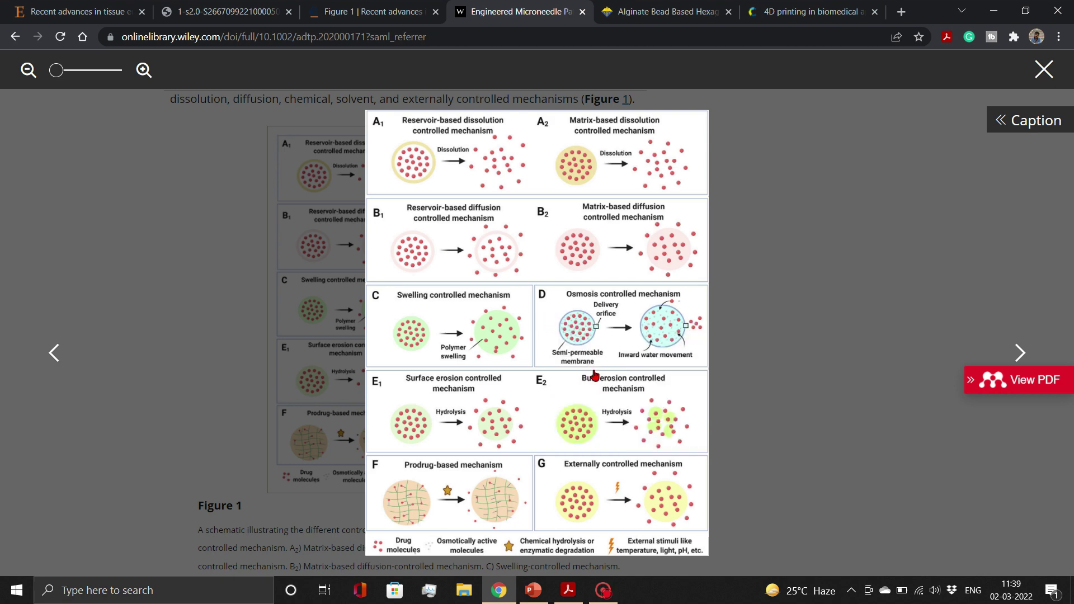
pyautogui.click(679, 12)
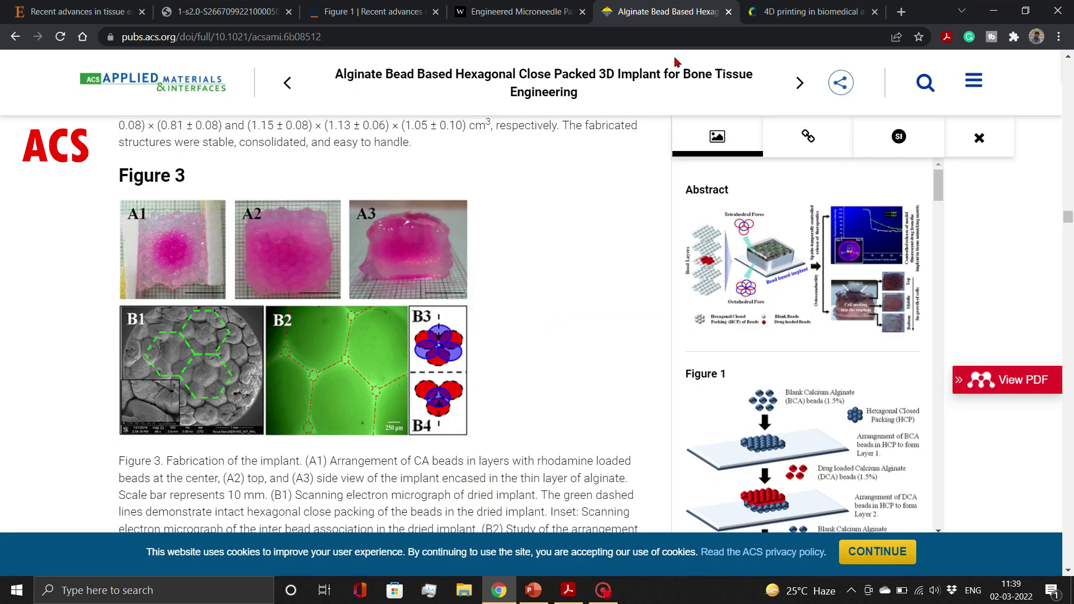
# - Copy the ACS article's hi-res Figure 3 alginate-bead implant image
pyautogui.click(391, 286)
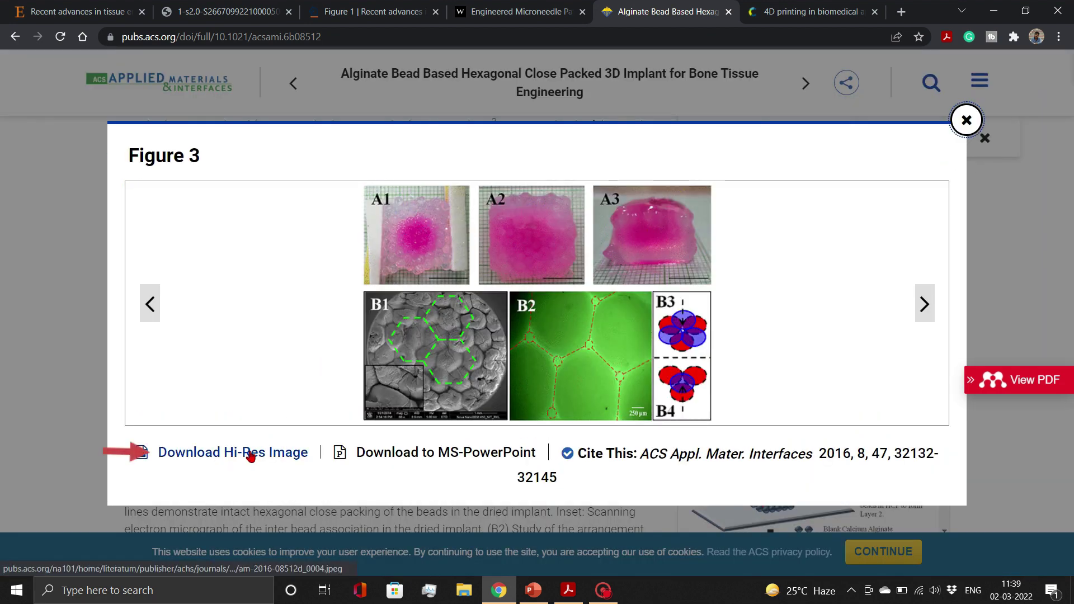
pyautogui.click(249, 455)
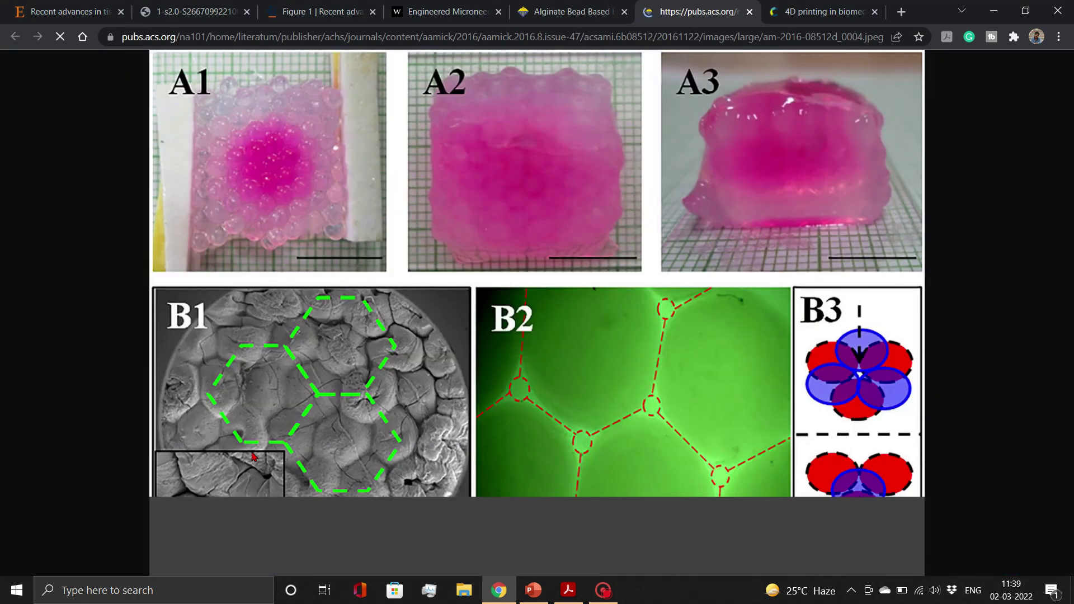
pyautogui.rightClick(628, 280)
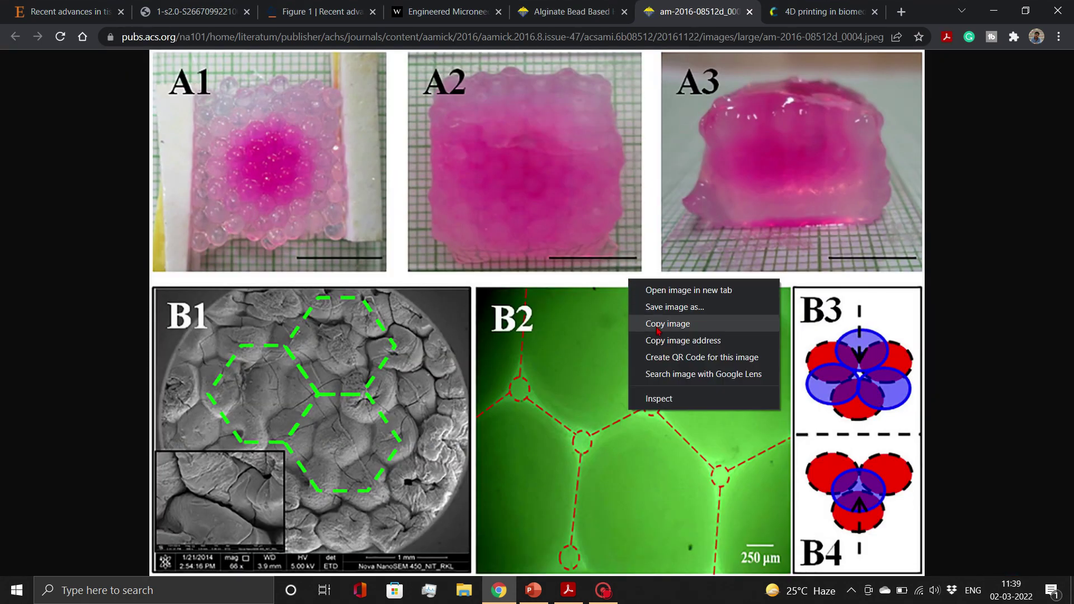
pyautogui.click(666, 324)
pyautogui.hotkey('ctrl', 'Tab')
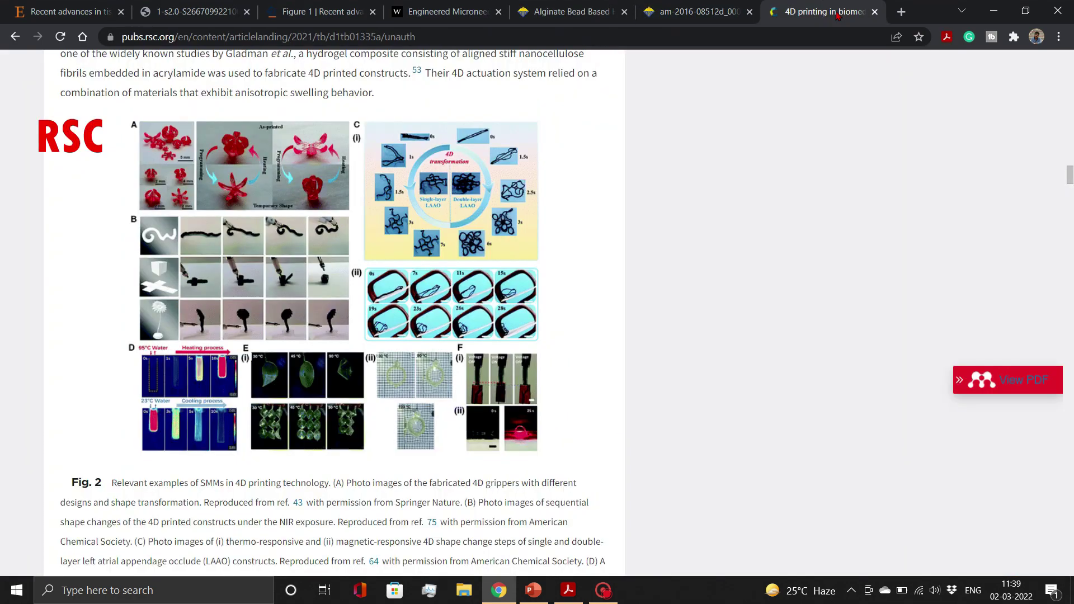
# - Open the 4D printing article's Fig. 2 in RSC's hi-res popup and bring up its image menu
pyautogui.click(426, 326)
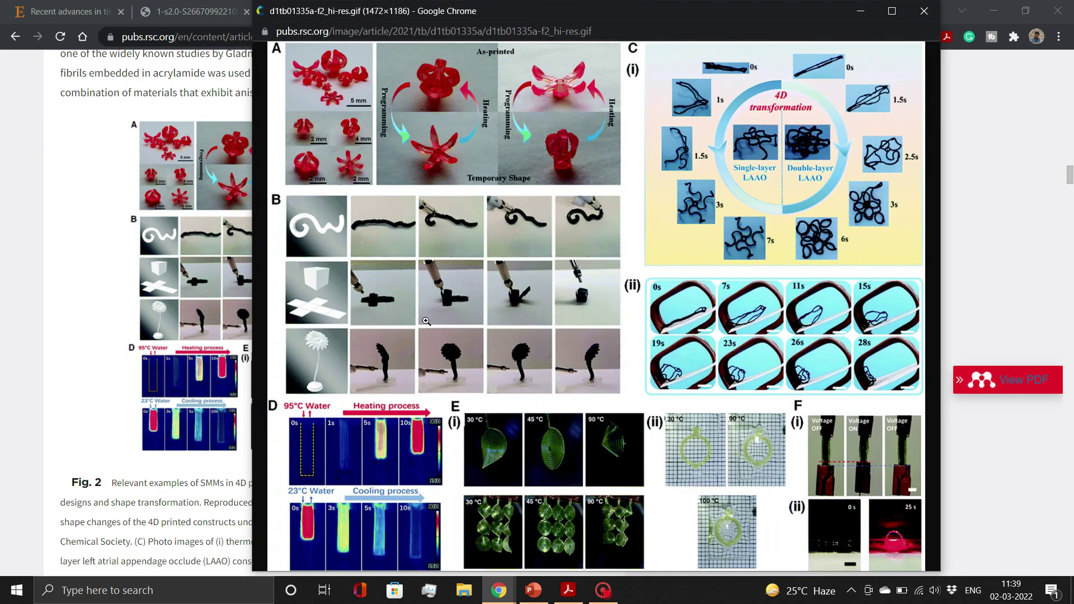
pyautogui.rightClick(427, 323)
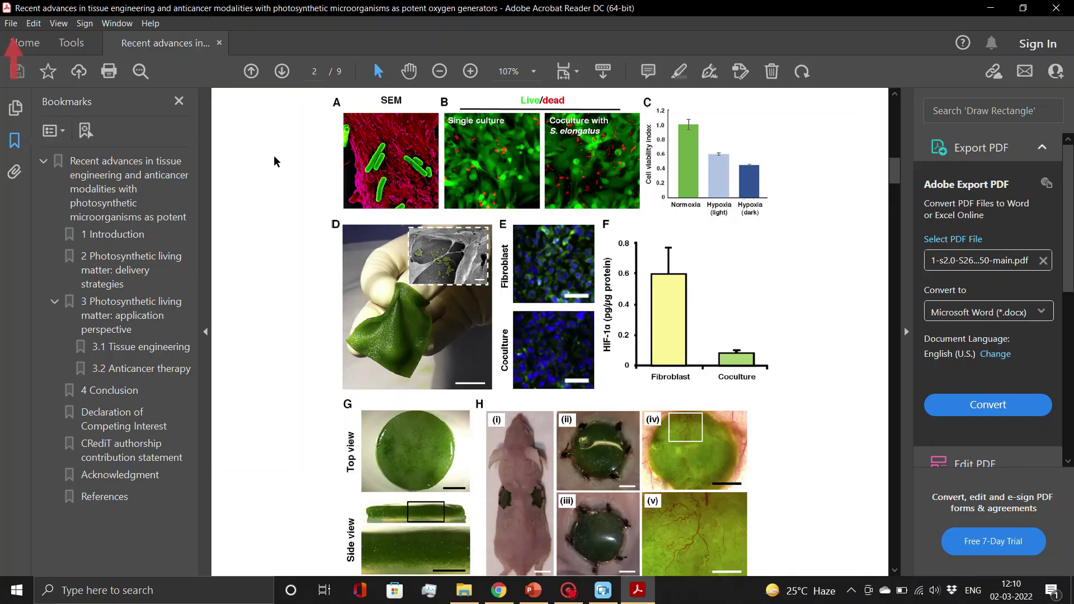
# - Choose Zan Image Printer (Color) as the printer for the PDF
pyautogui.click(11, 24)
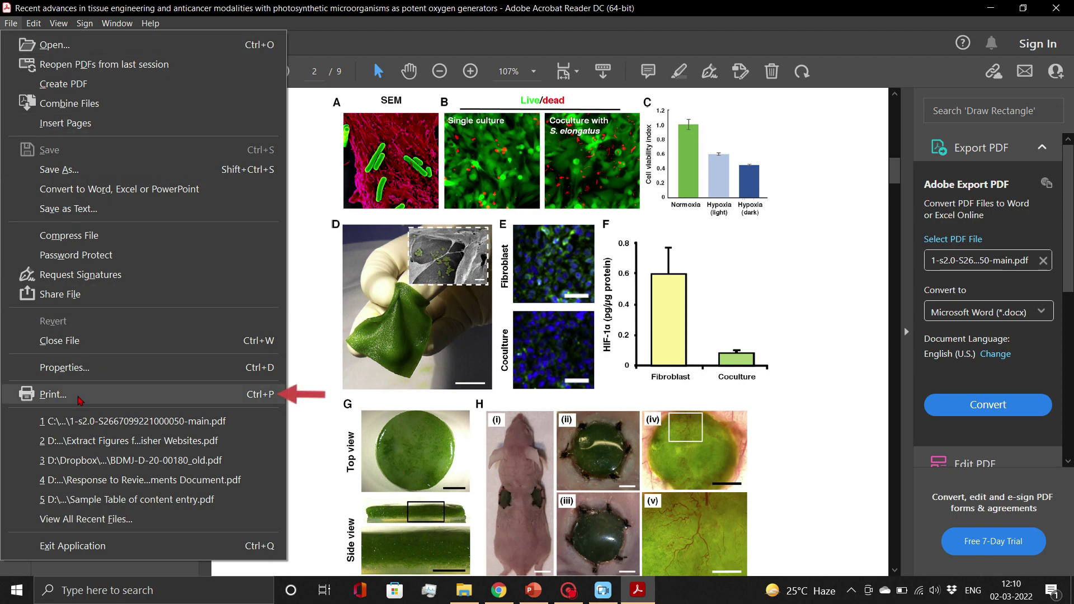
pyautogui.click(77, 395)
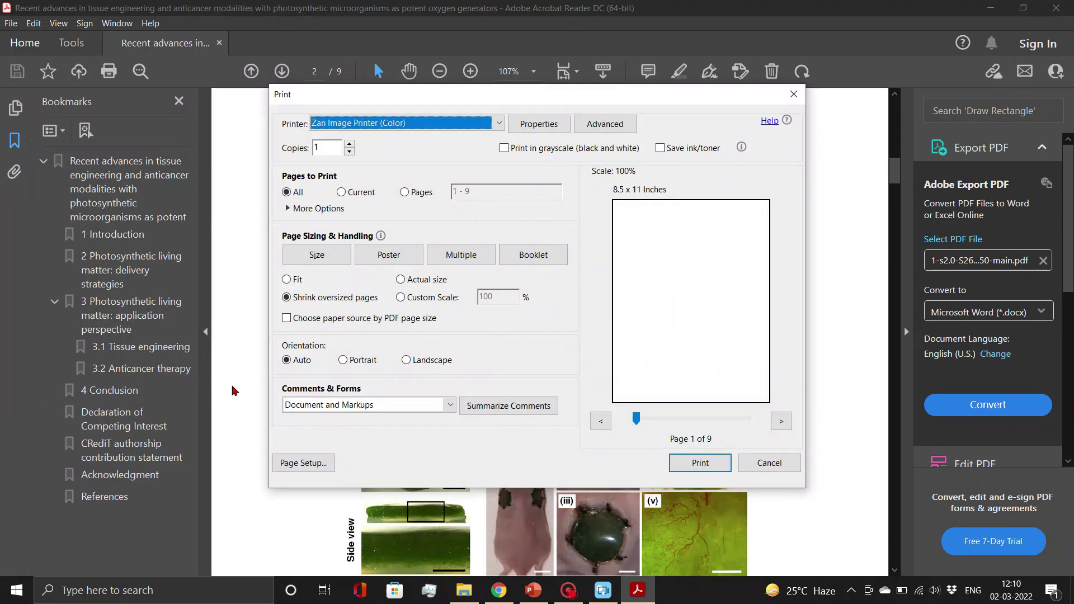
pyautogui.click(458, 123)
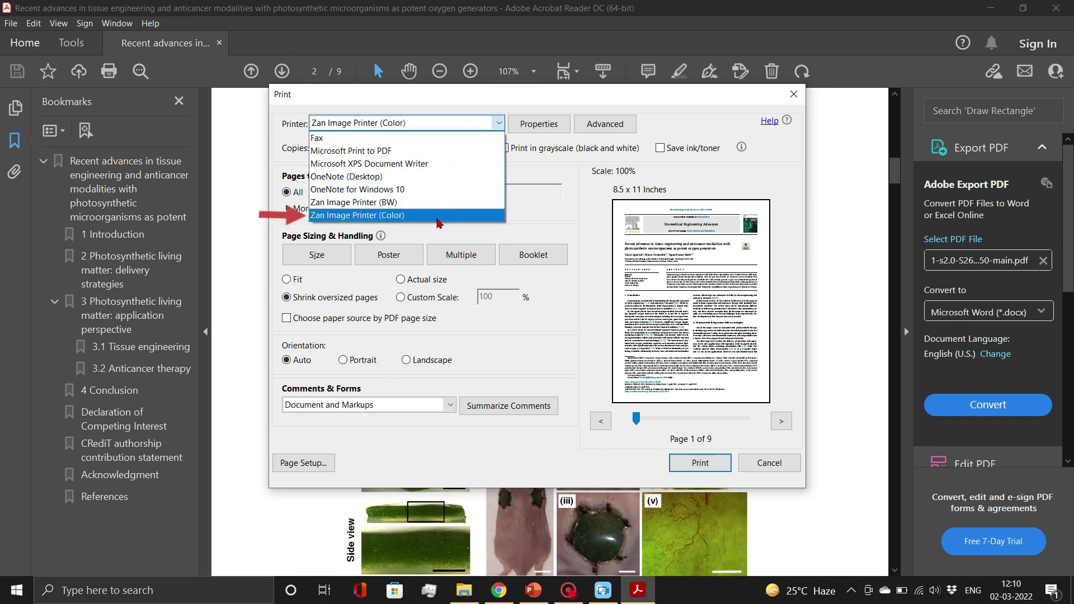
pyautogui.click(439, 217)
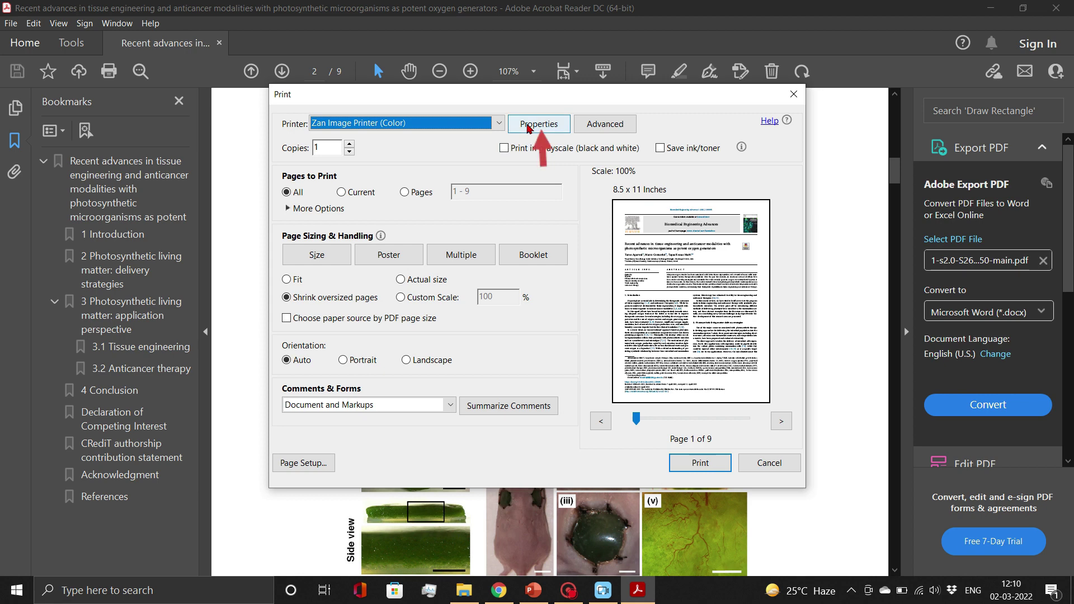
# - Set the printer's paper size to A4 and print quality to 600 x 600 dpi
pyautogui.click(527, 125)
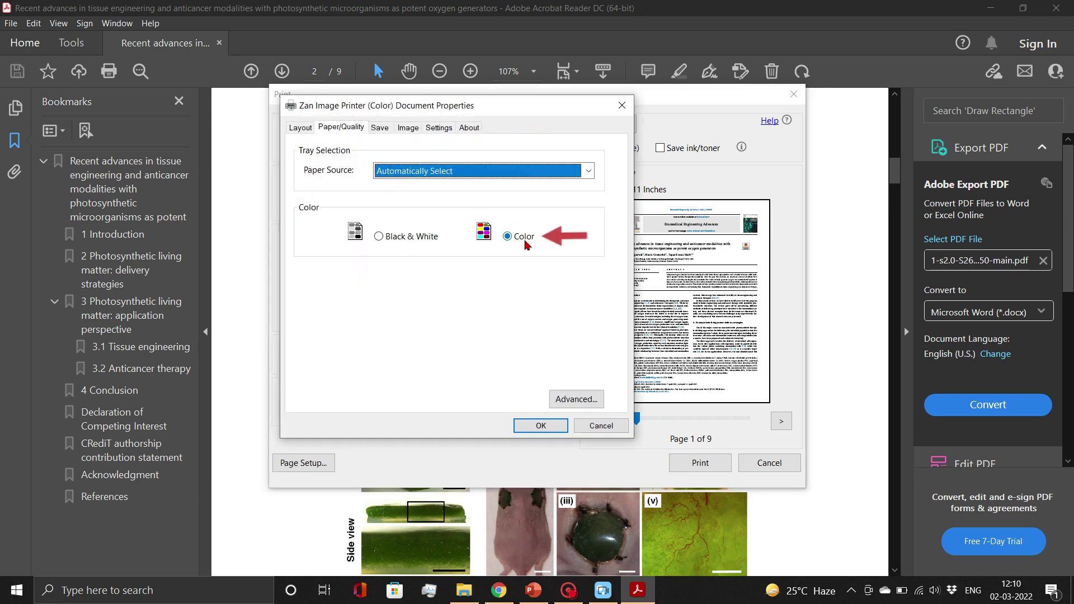
pyautogui.click(570, 399)
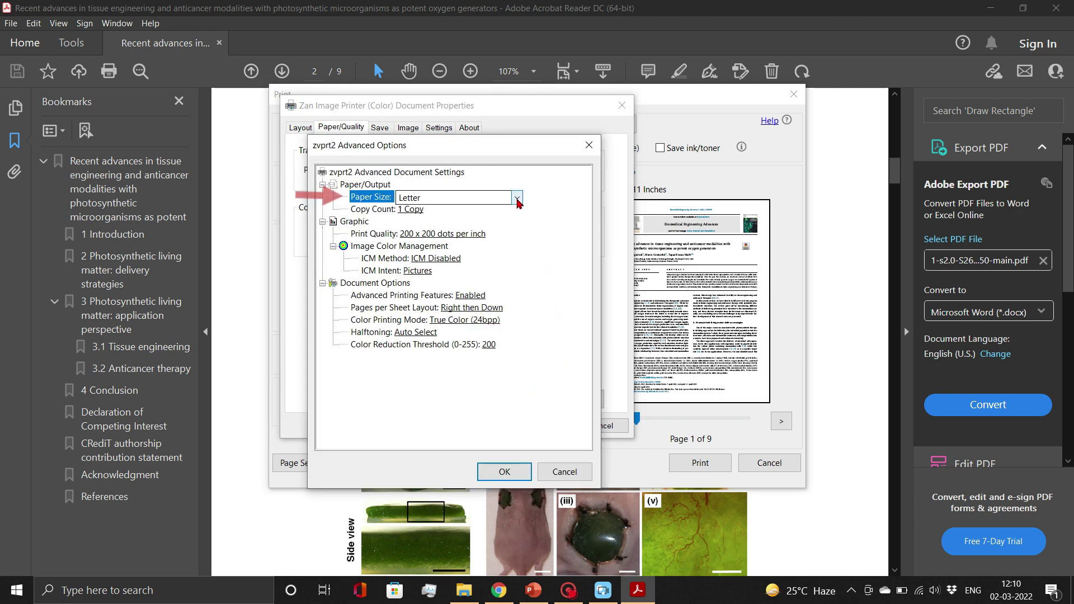
pyautogui.click(517, 198)
pyautogui.scroll(10, 455, 312)
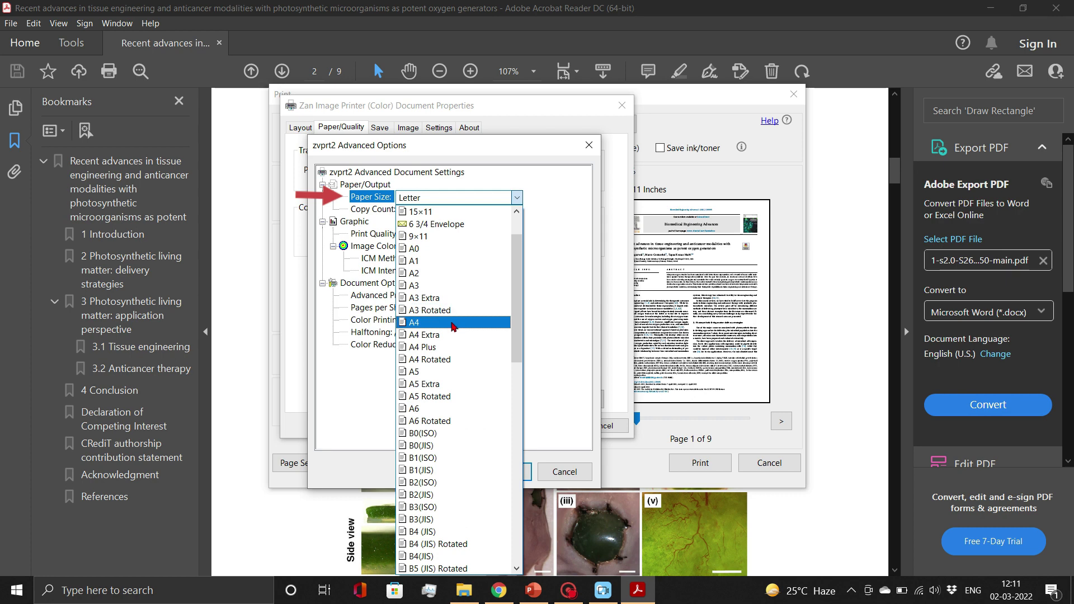
pyautogui.click(453, 319)
pyautogui.click(443, 235)
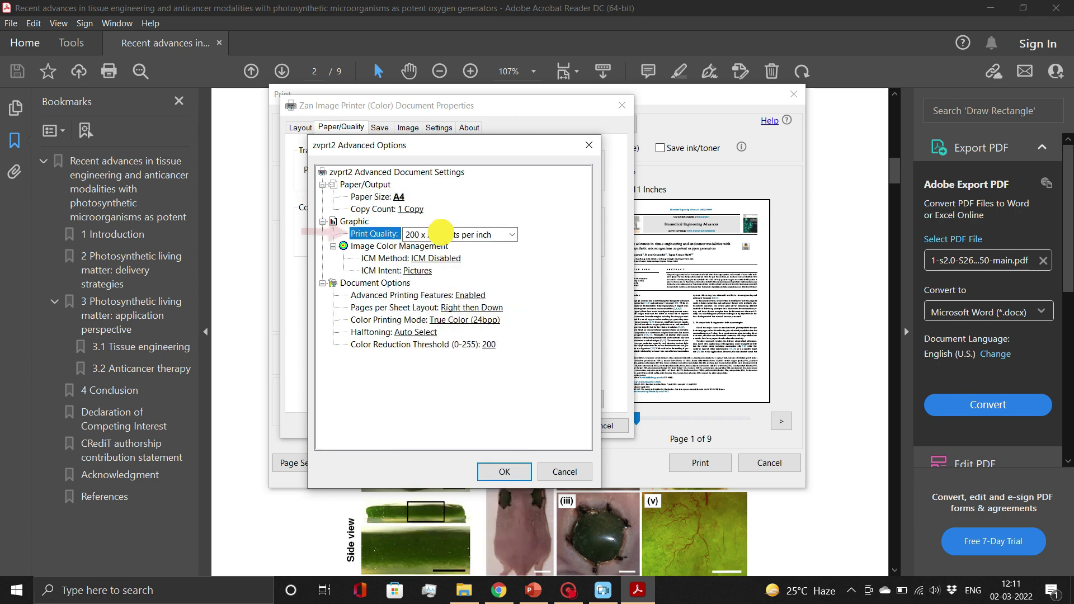
pyautogui.click(442, 235)
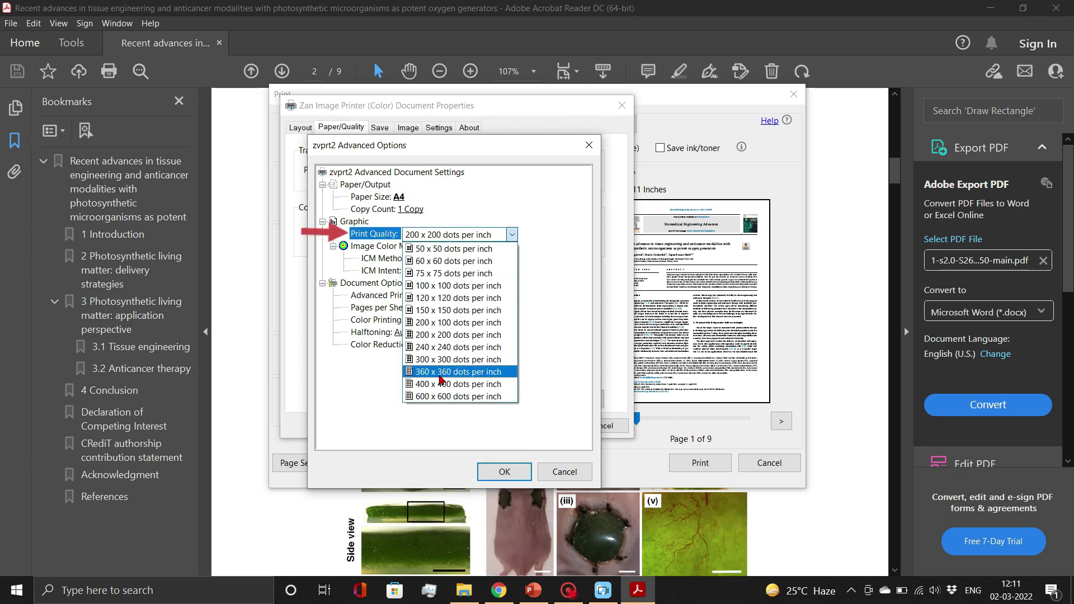
pyautogui.click(443, 397)
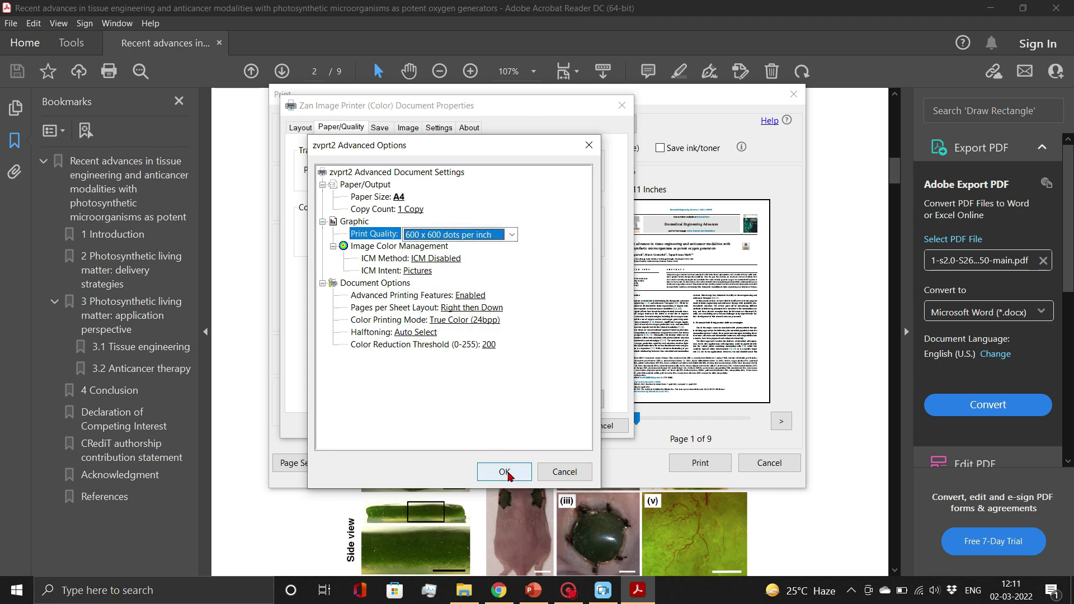
pyautogui.click(505, 473)
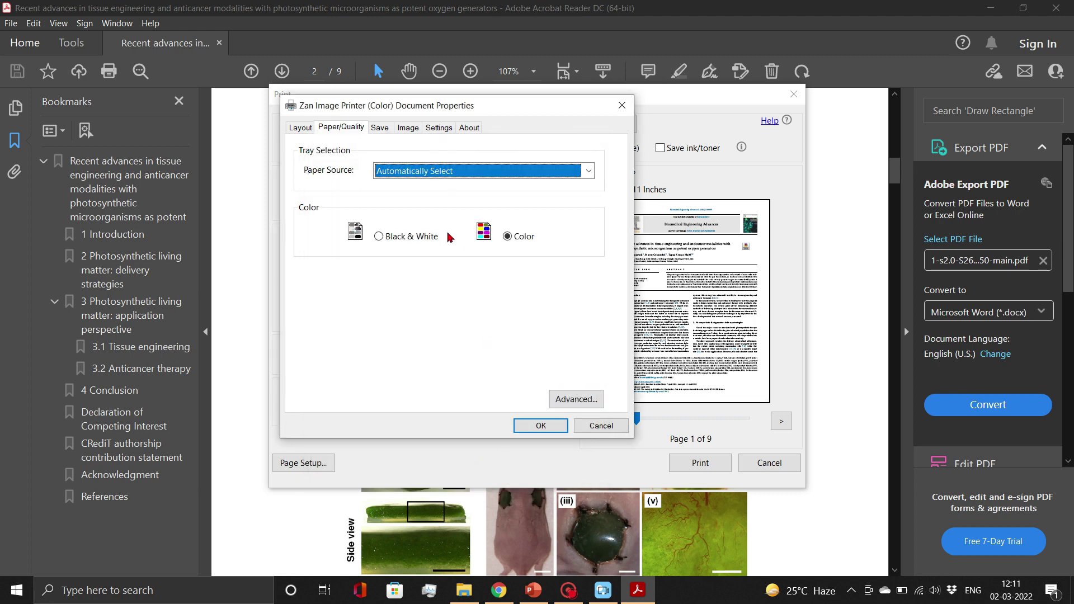
# - Check the output file settings: saved to the Desktop as Image 1
pyautogui.click(386, 131)
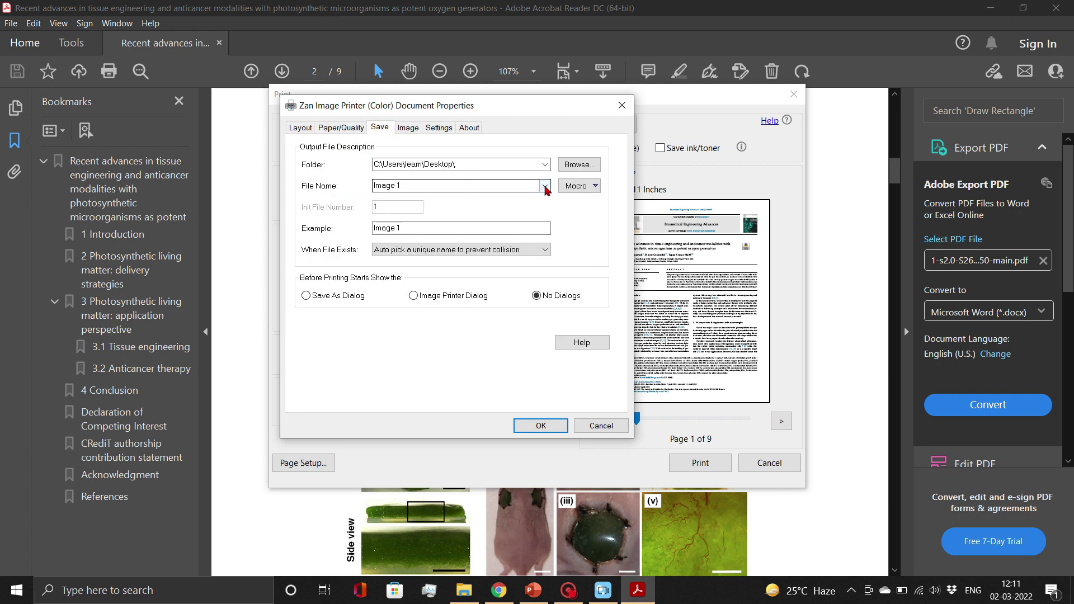
pyautogui.click(570, 168)
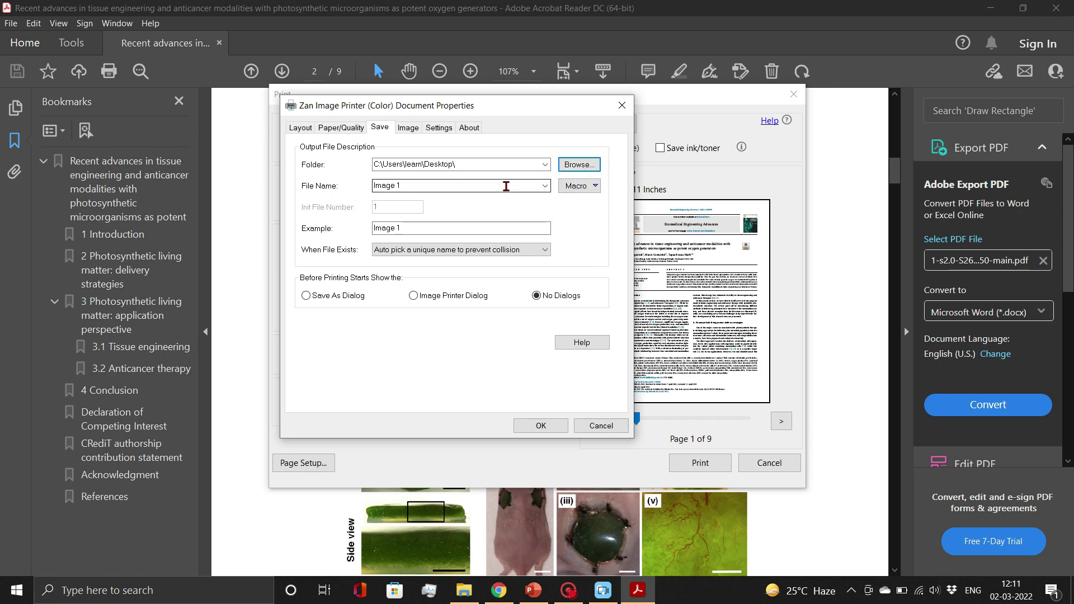
pyautogui.click(506, 186)
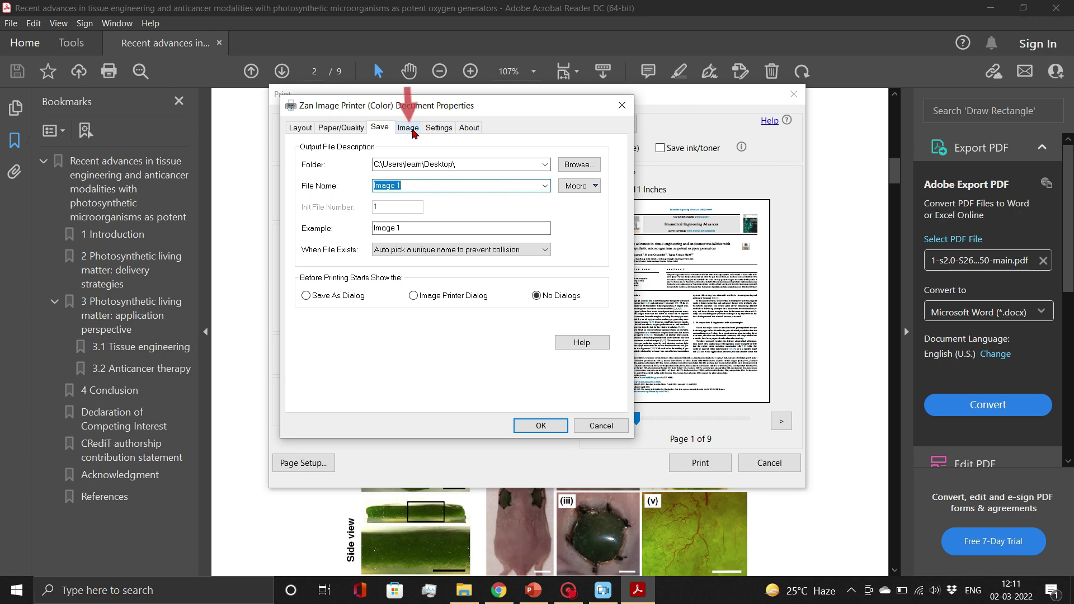
pyautogui.click(412, 131)
# - Keep TIFF as the output image format and confirm the printer properties
pyautogui.click(423, 152)
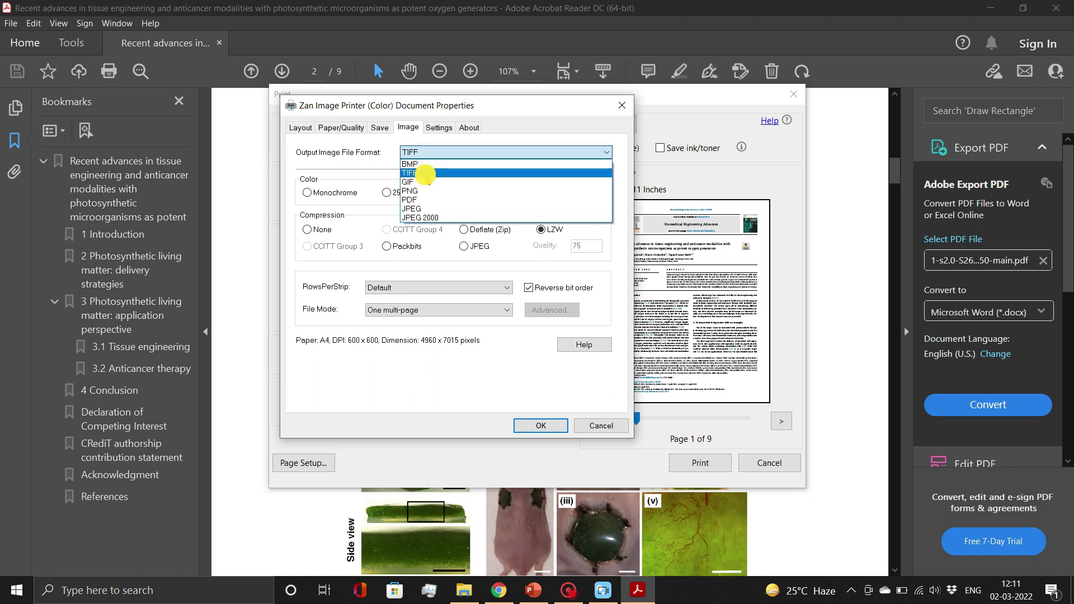
pyautogui.click(426, 175)
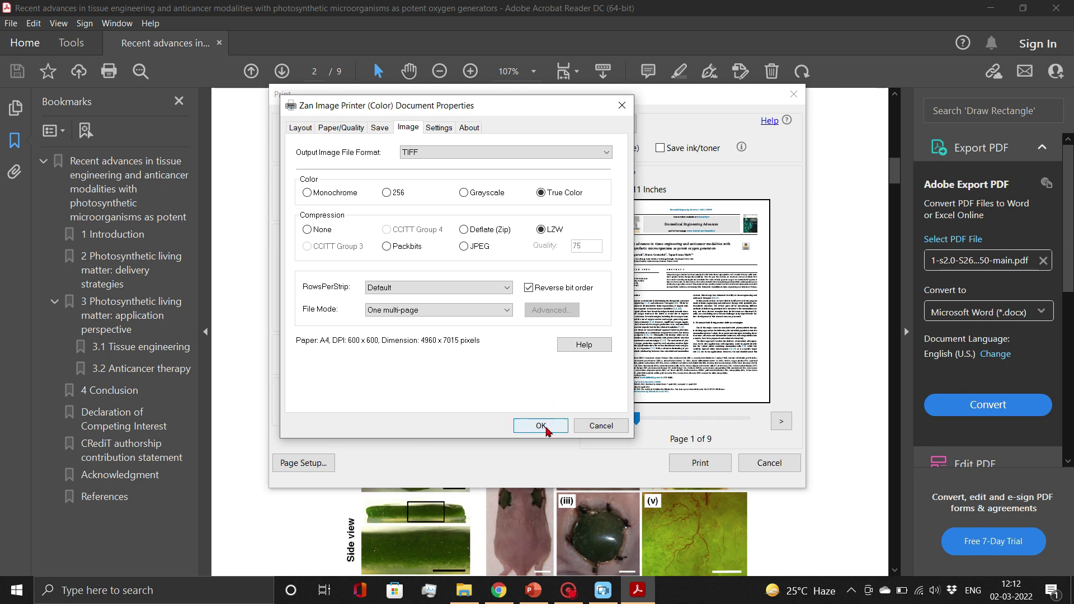
pyautogui.click(541, 426)
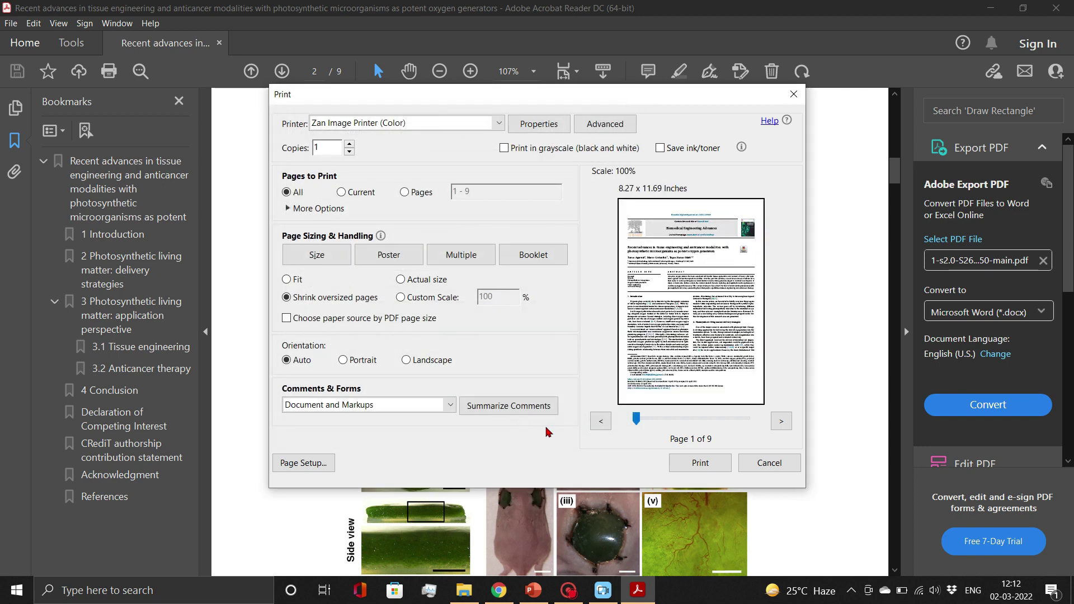
# - Print only the current page 2, producing Image 1.tif on the Desktop
pyautogui.click(784, 422)
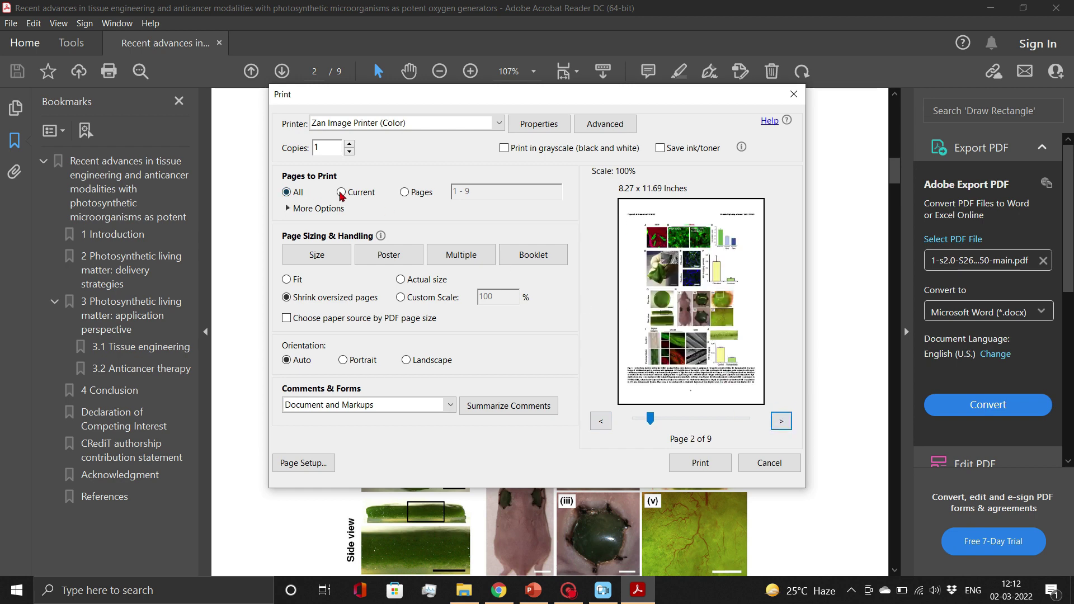
pyautogui.click(342, 193)
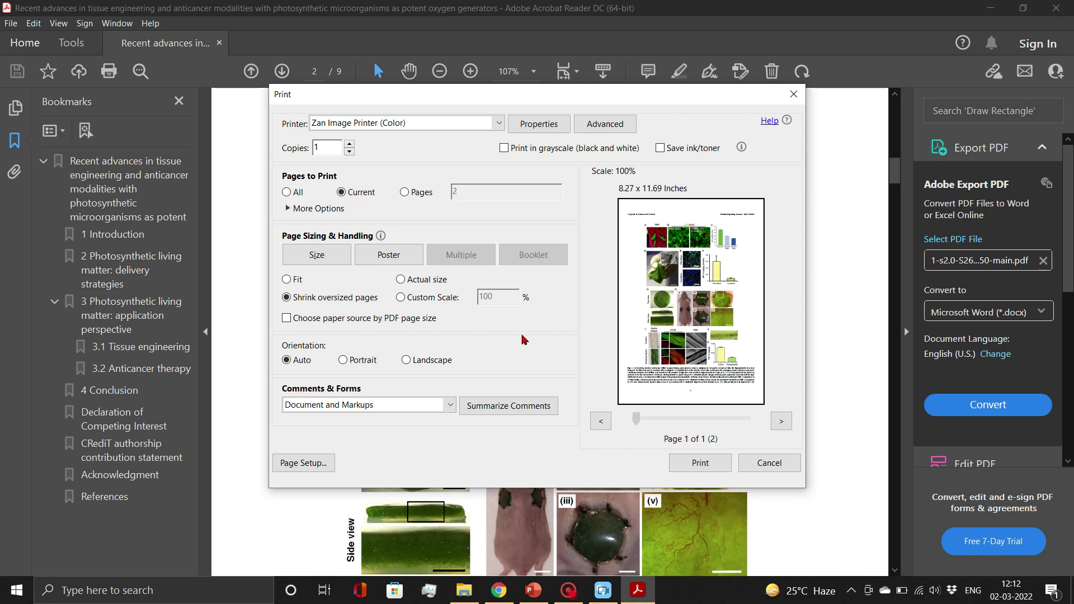
pyautogui.click(699, 463)
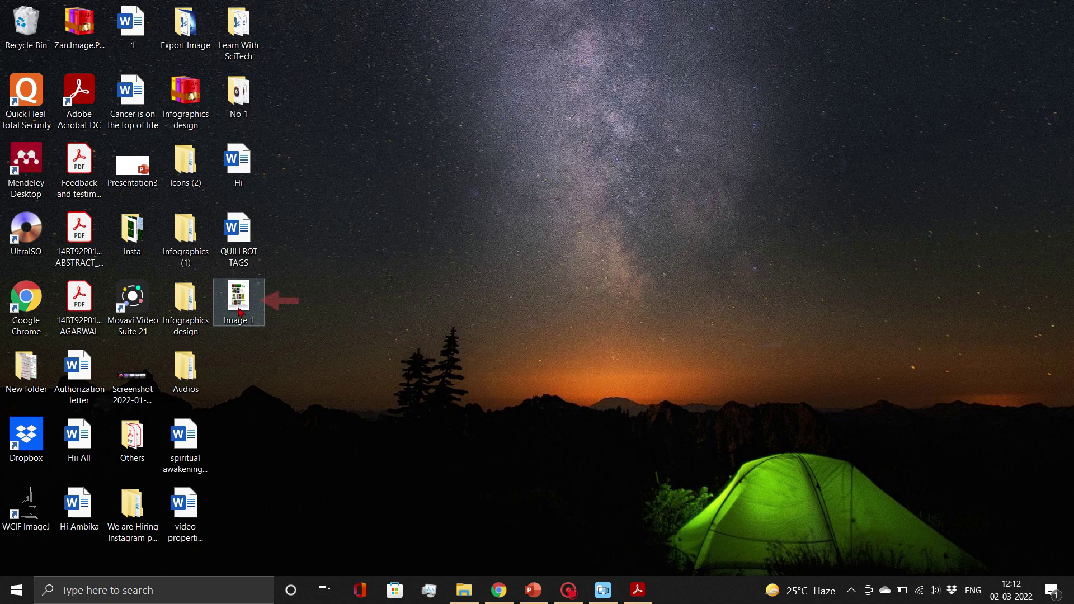
# - Open Image 1.tif from the desktop in Photos and bring up its crop editor
pyautogui.moveTo(241, 305)
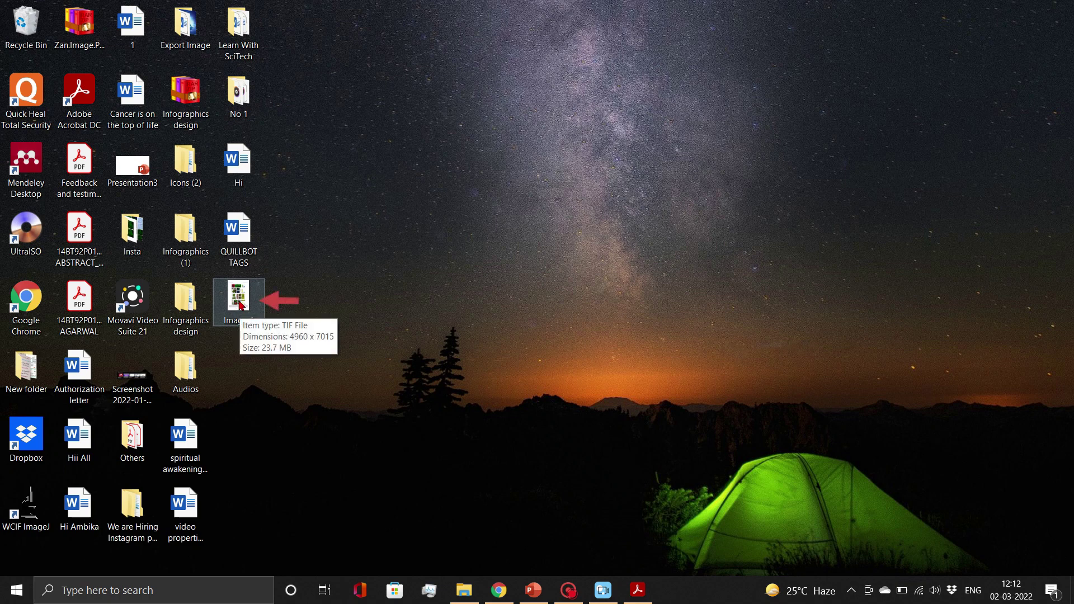
pyautogui.doubleClick(241, 305)
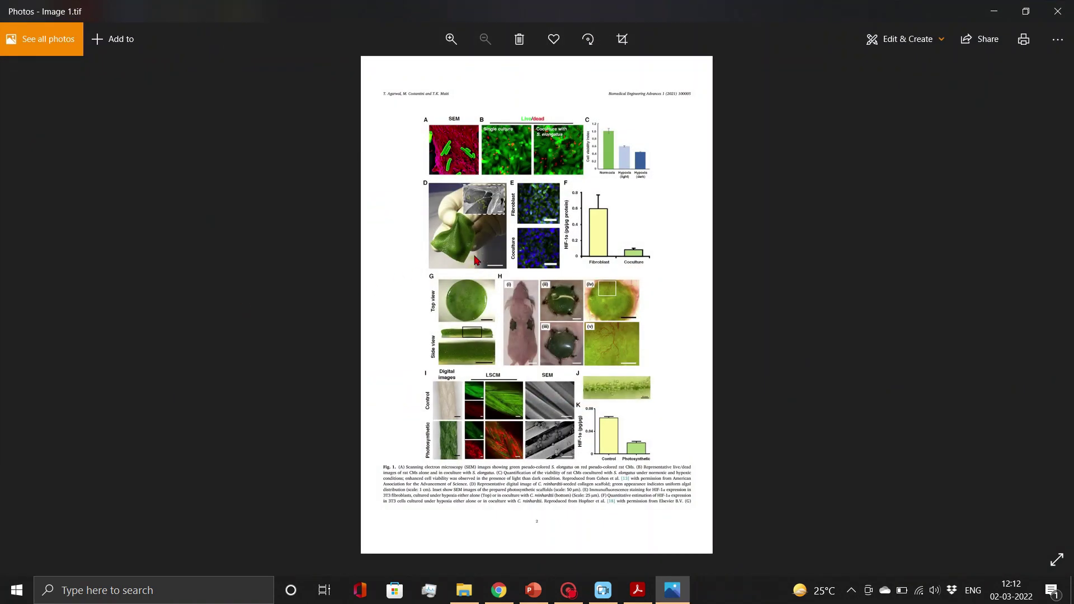
pyautogui.click(499, 251)
pyautogui.click(622, 40)
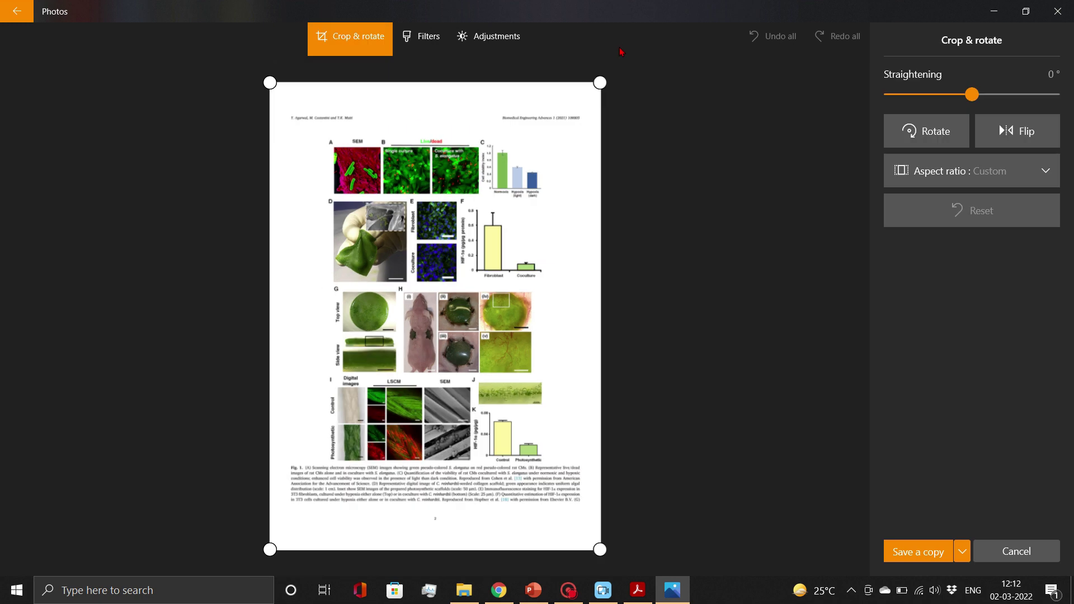
# - Crop Image 1.tif to the figure panels, excluding header and caption, and save over the original
pyautogui.moveTo(602, 83); pyautogui.dragTo(555, 130)
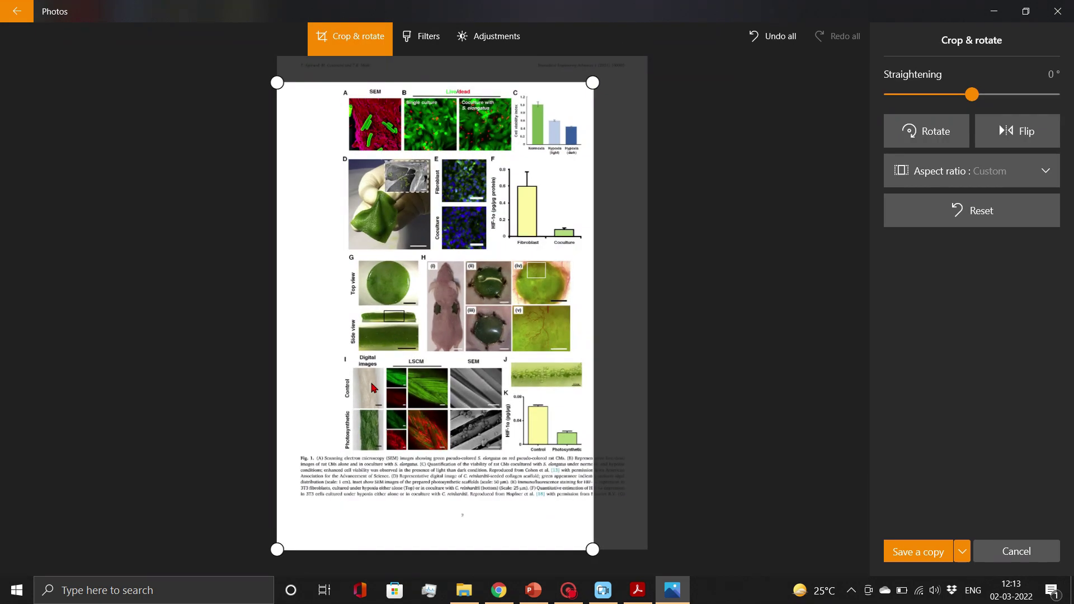
pyautogui.moveTo(279, 549); pyautogui.dragTo(334, 458)
pyautogui.click(963, 553)
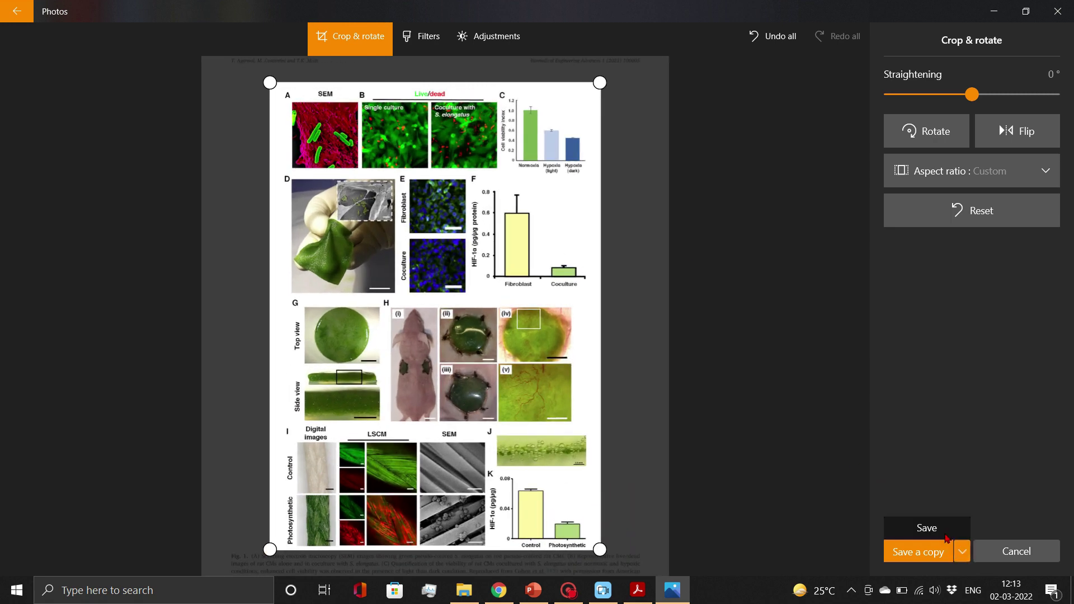
pyautogui.click(931, 526)
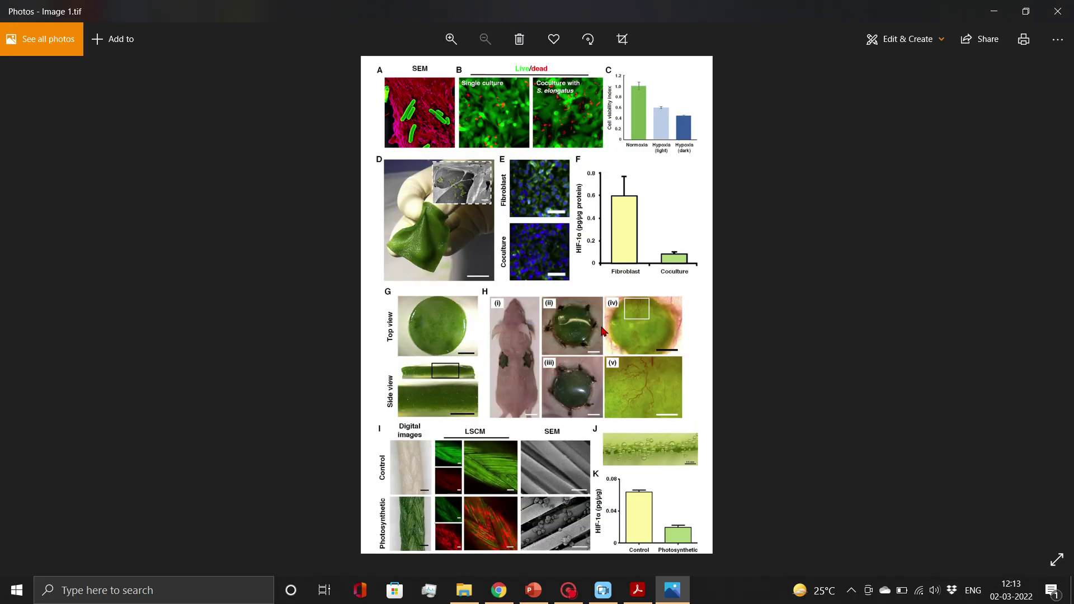
pyautogui.rightClick(616, 347)
# - Copy the cropped figure from Photos and paste it onto slide 2 as a picture
pyautogui.click(645, 257)
pyautogui.click(533, 590)
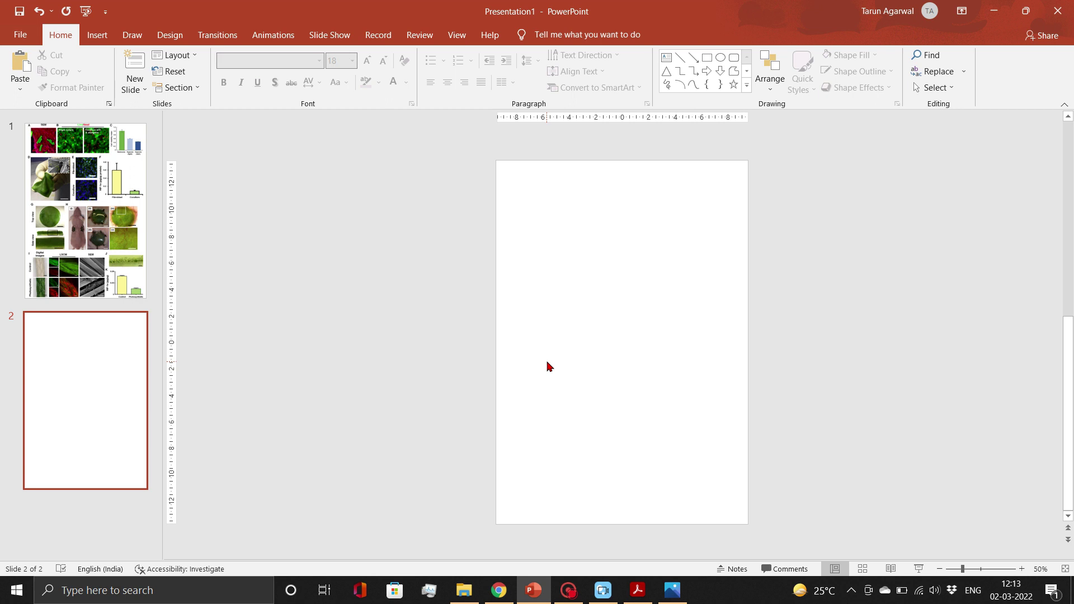
pyautogui.rightClick(547, 367)
pyautogui.click(596, 387)
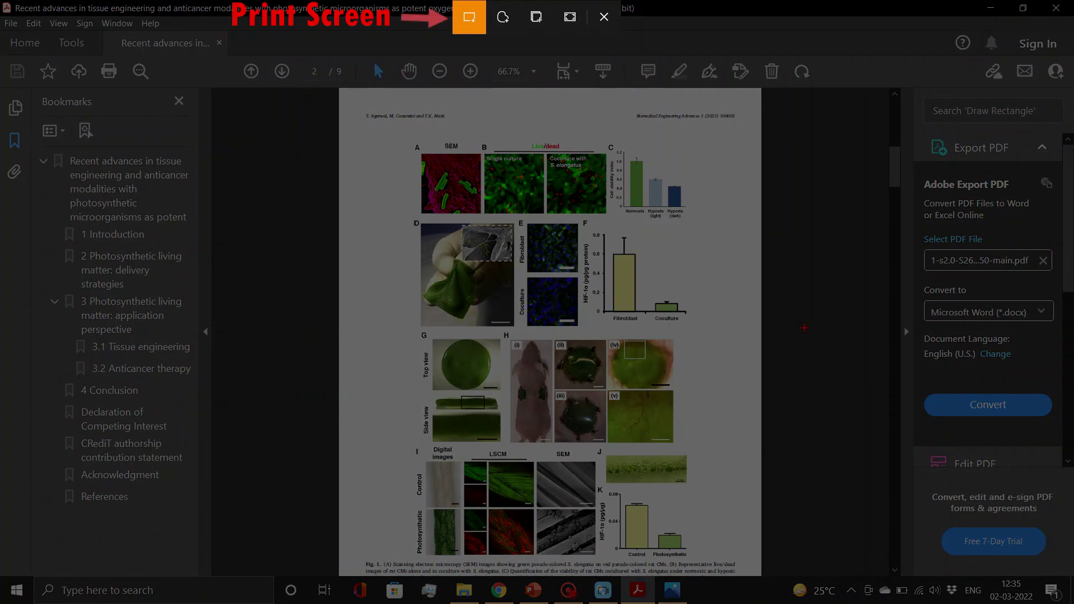
# - Snip the figure area of the PDF page, copy it, and paste it onto slide 3
pyautogui.moveTo(408, 135); pyautogui.dragTo(704, 572)
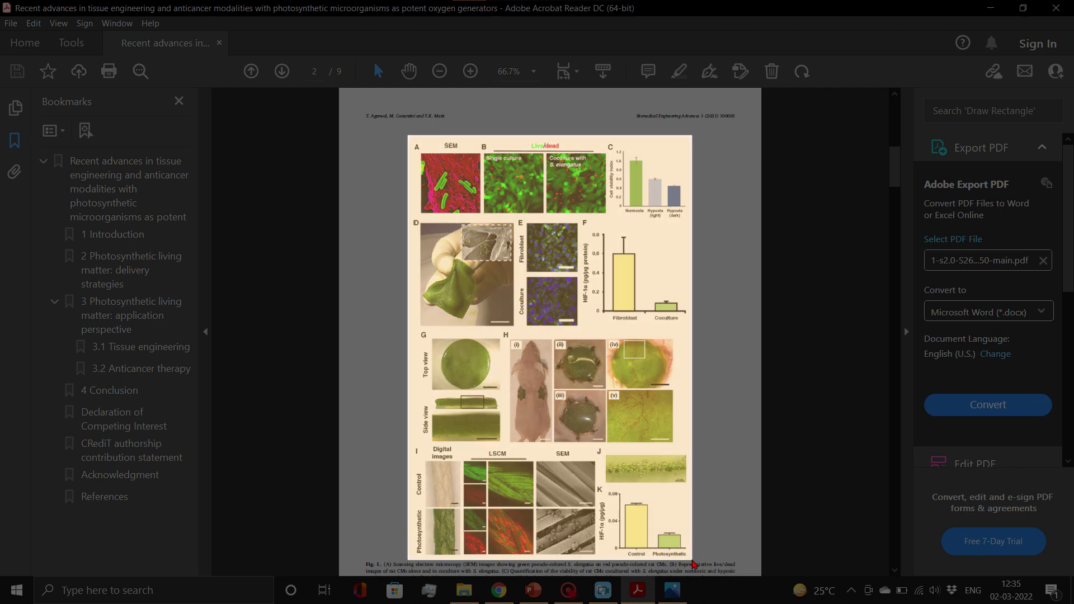
pyautogui.click(948, 458)
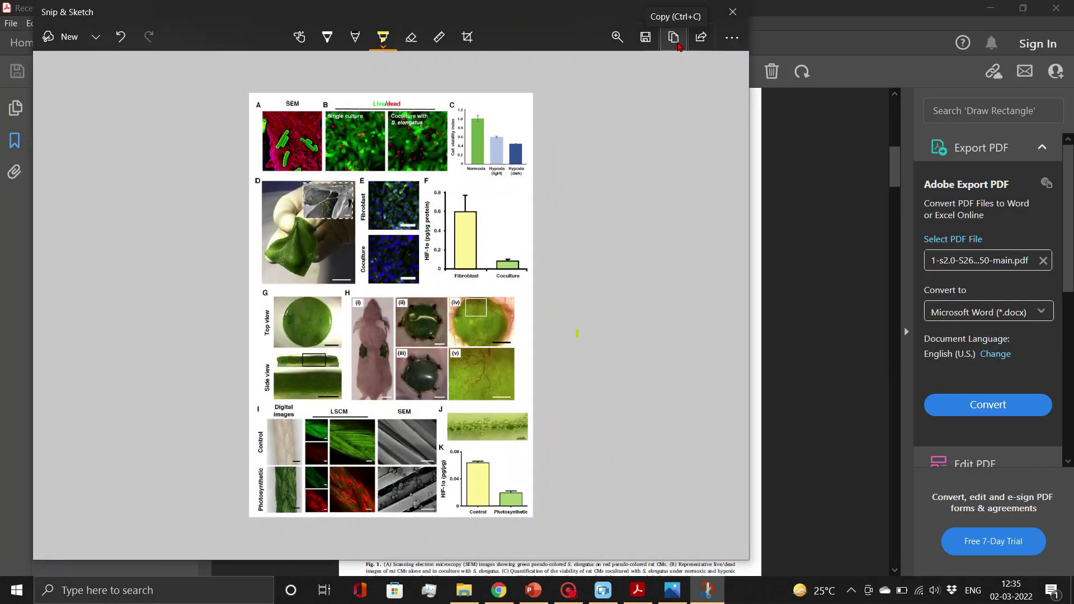
pyautogui.click(679, 44)
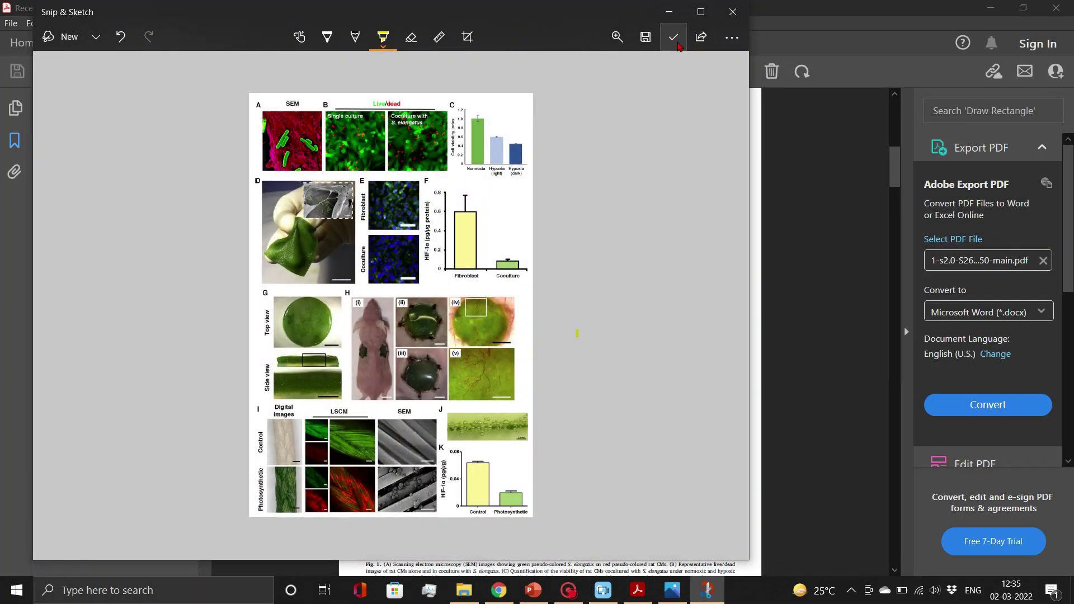
pyautogui.hotkey('alt', 'Tab')
pyautogui.hotkey('ctrl', 'v')
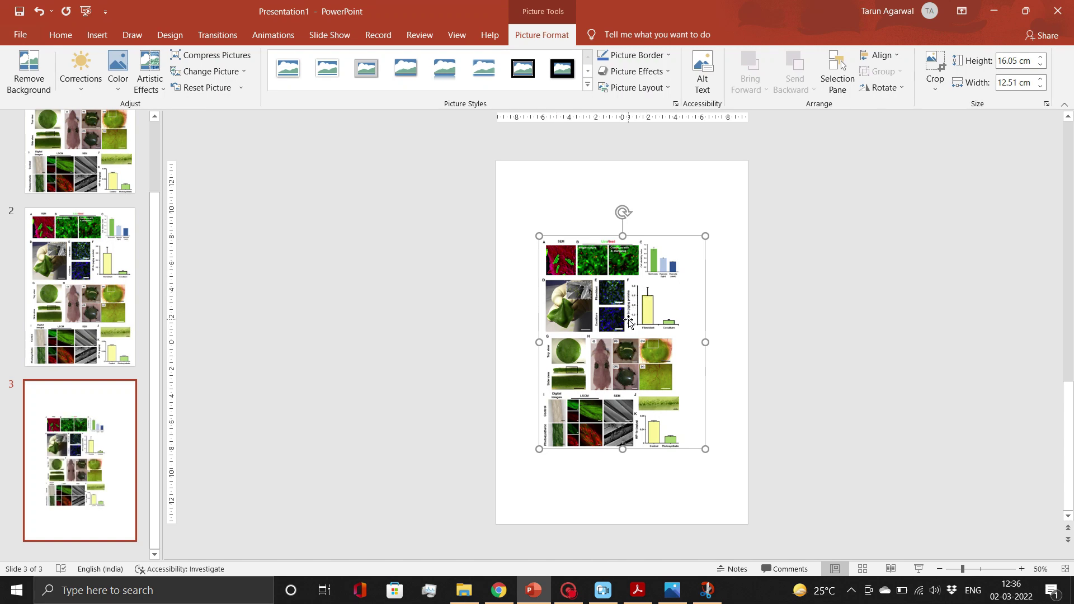
# - Zoom slide 3 to 400% and return to slide 2 to compare figure sharpness
pyautogui.keyDown('ctrl'); pyautogui.scroll(6, 628, 320); pyautogui.keyUp('ctrl')
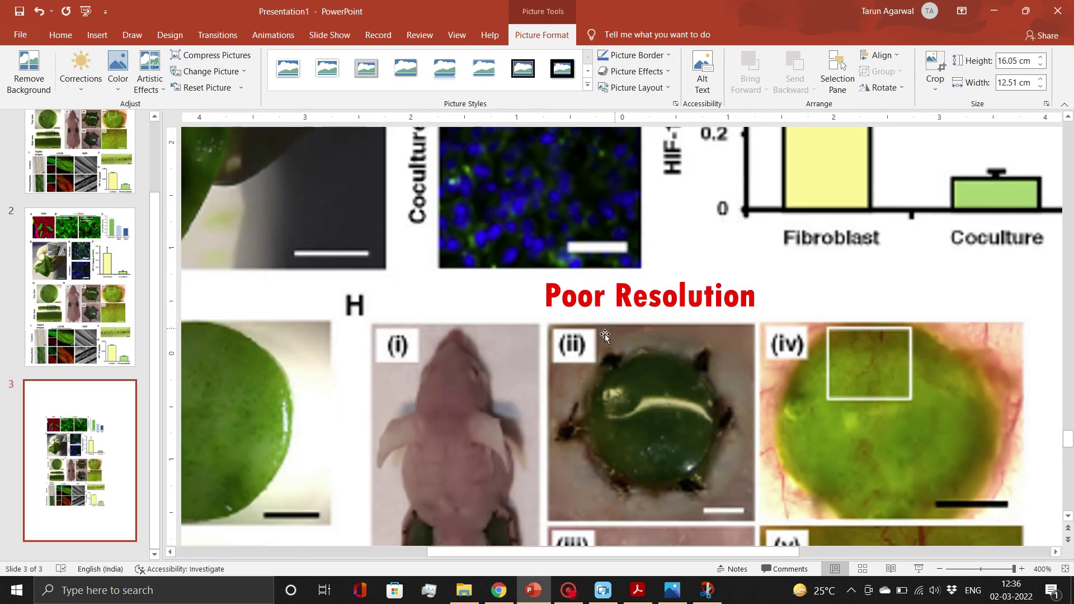
pyautogui.click(82, 309)
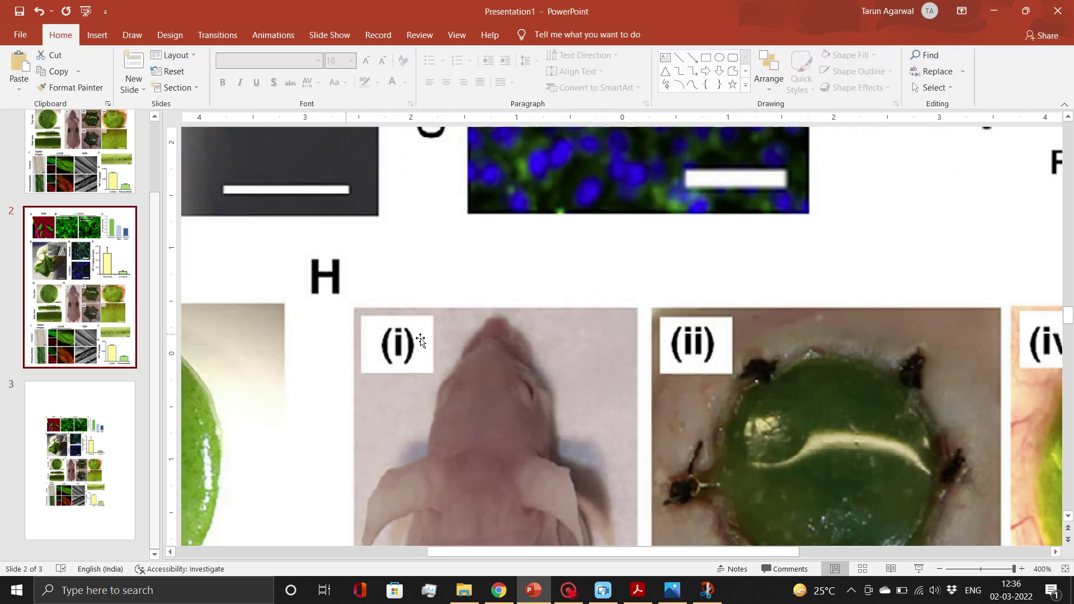